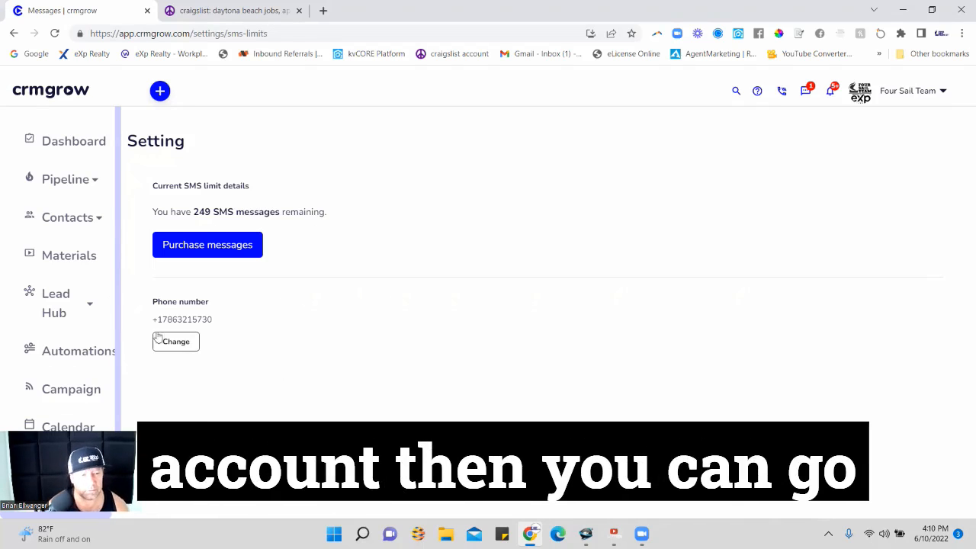
Expand the Settings options and locate the account's phone number on the SMS page.
scroll(65, 346, down, 2)
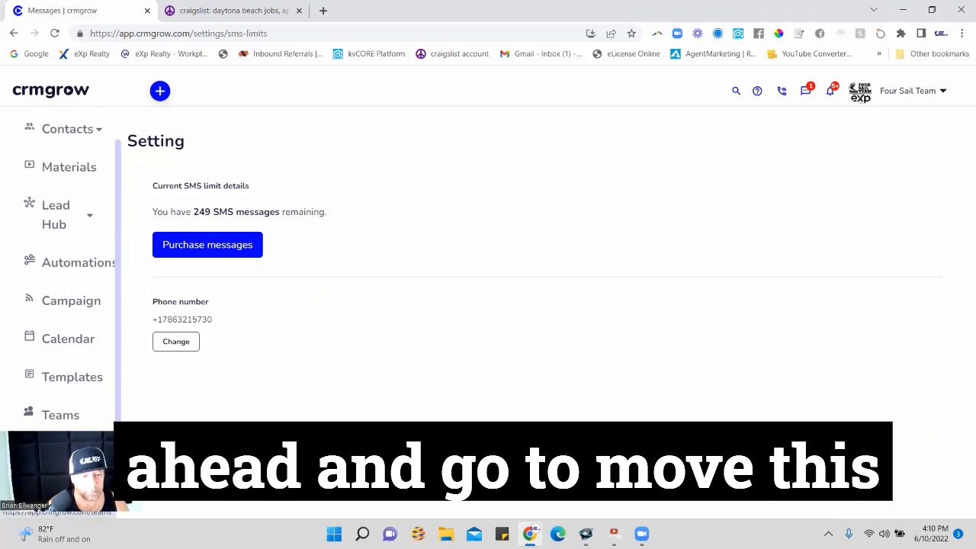
click(70, 454)
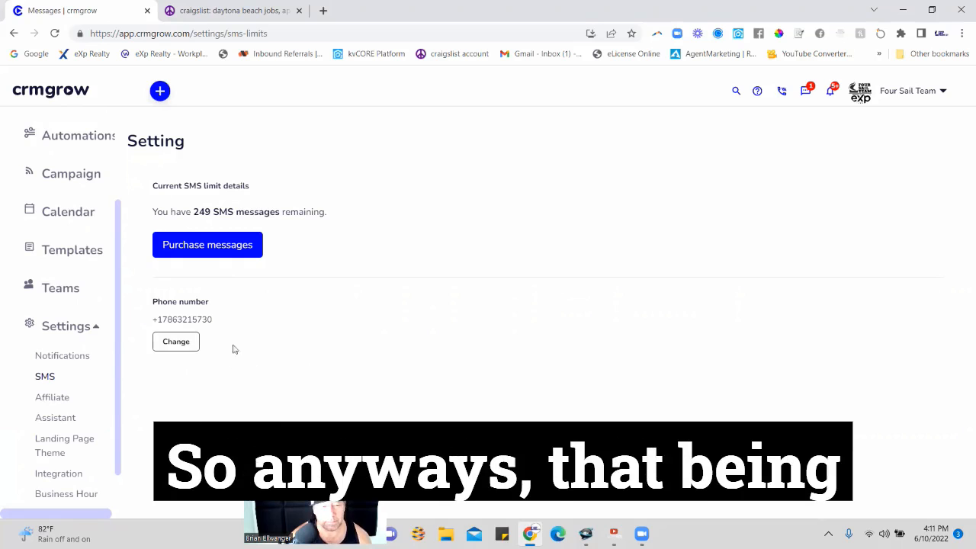
drag(213, 321, 166, 321)
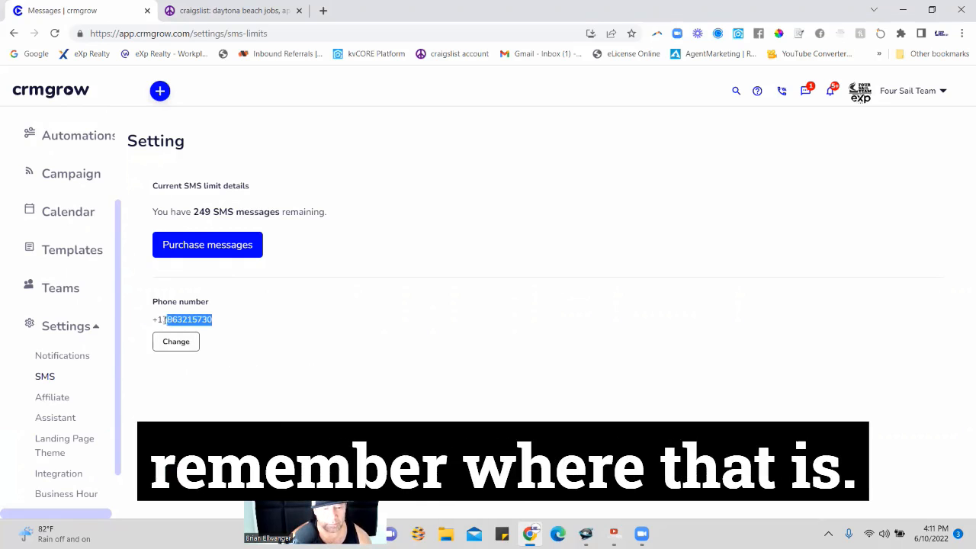
click(191, 413)
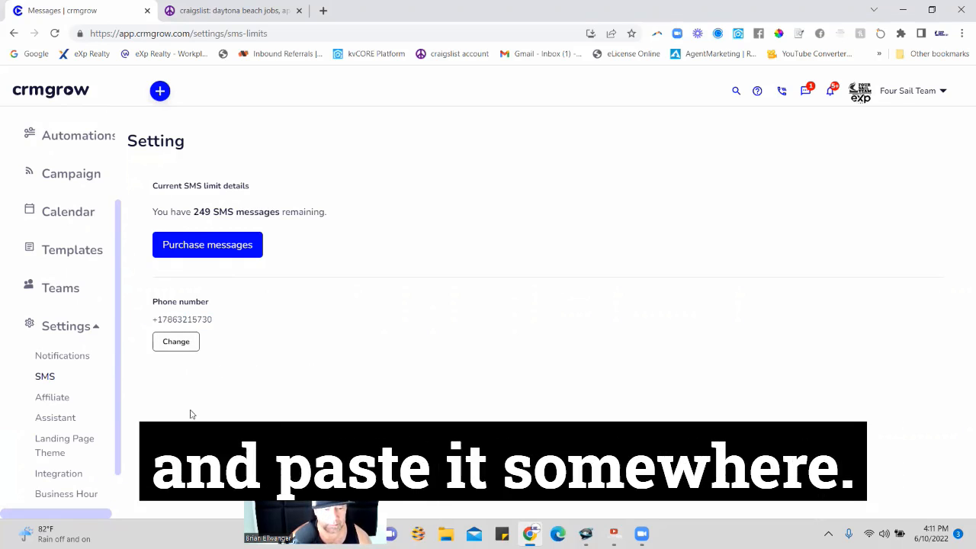
Open the Smart Codes page in the Lead Hub.
scroll(48, 399, up, 3)
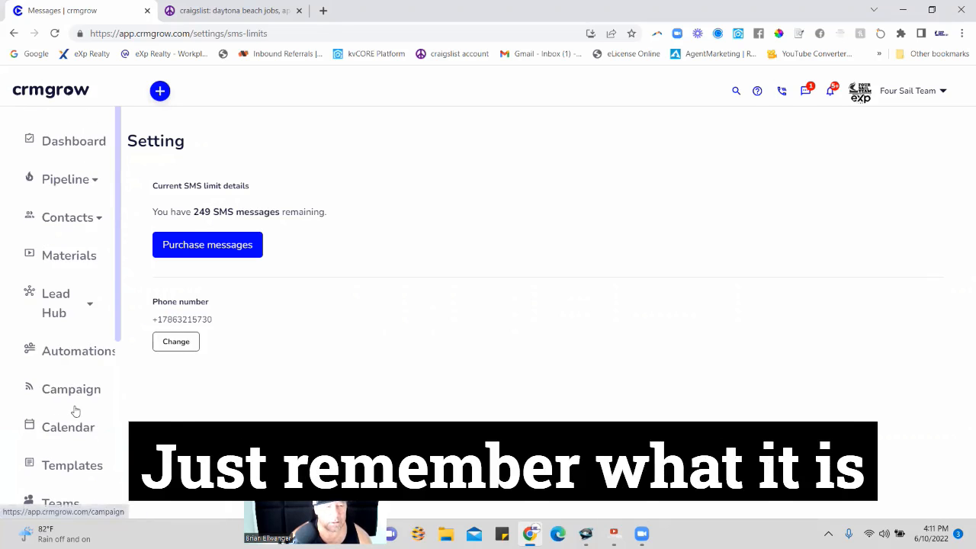
click(89, 312)
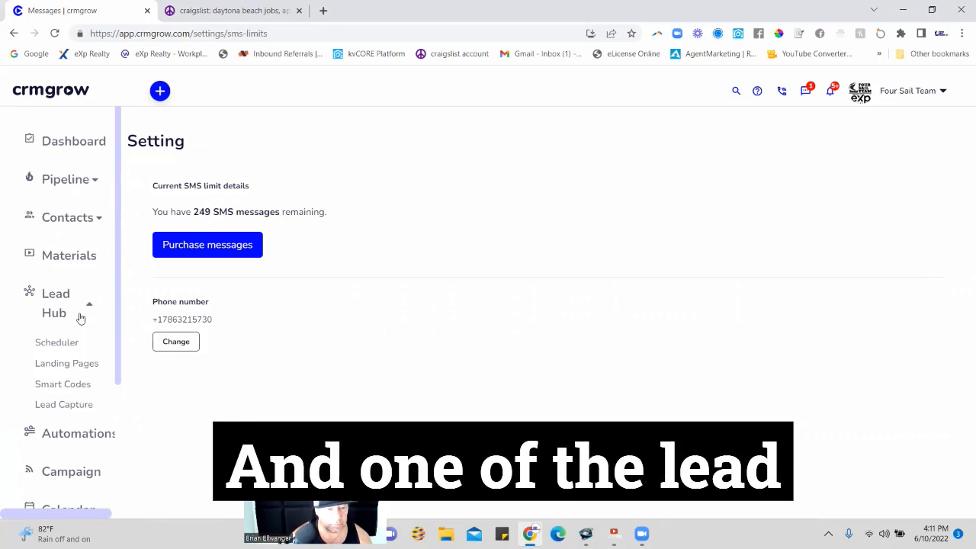
click(71, 387)
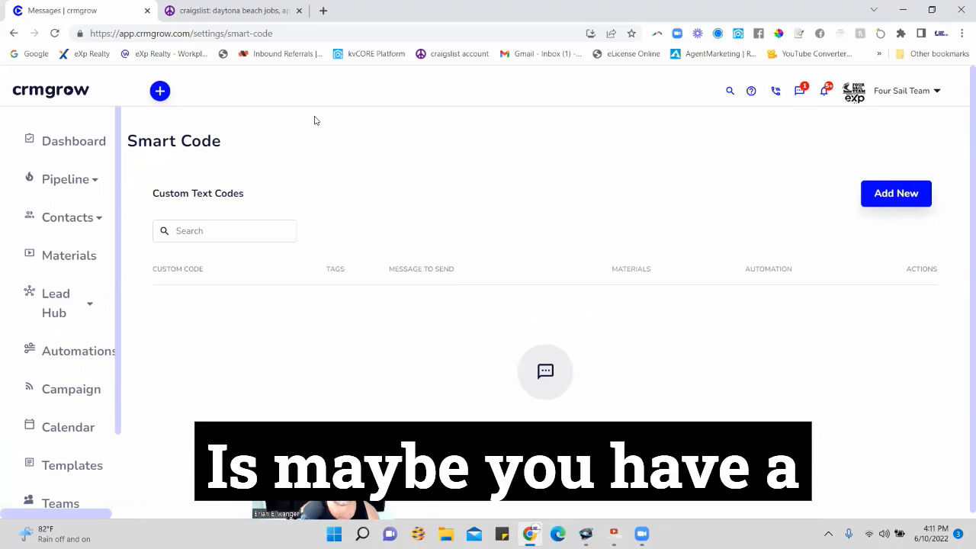
Open zillow.com in a new browser tab and go to the homes for sale.
click(324, 11)
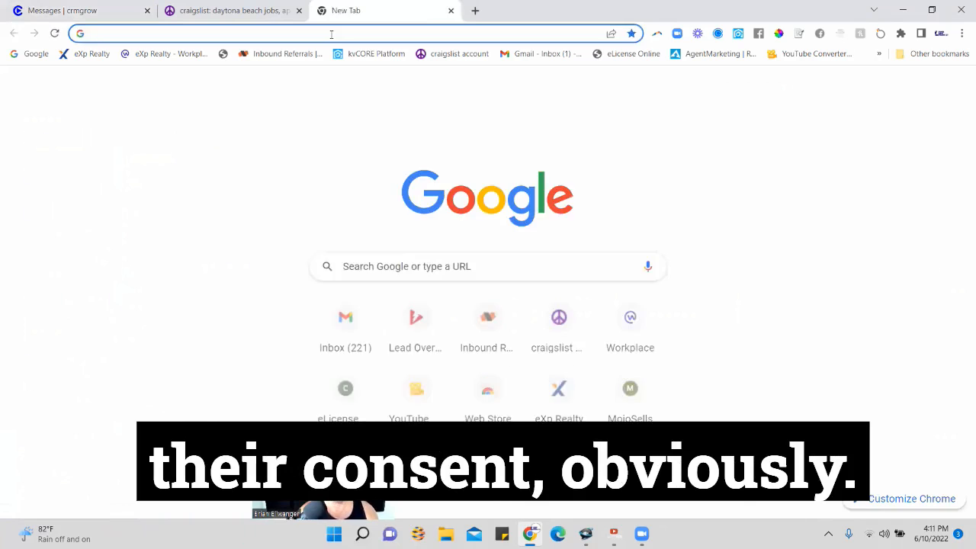
click(330, 32)
text(zillow.com)
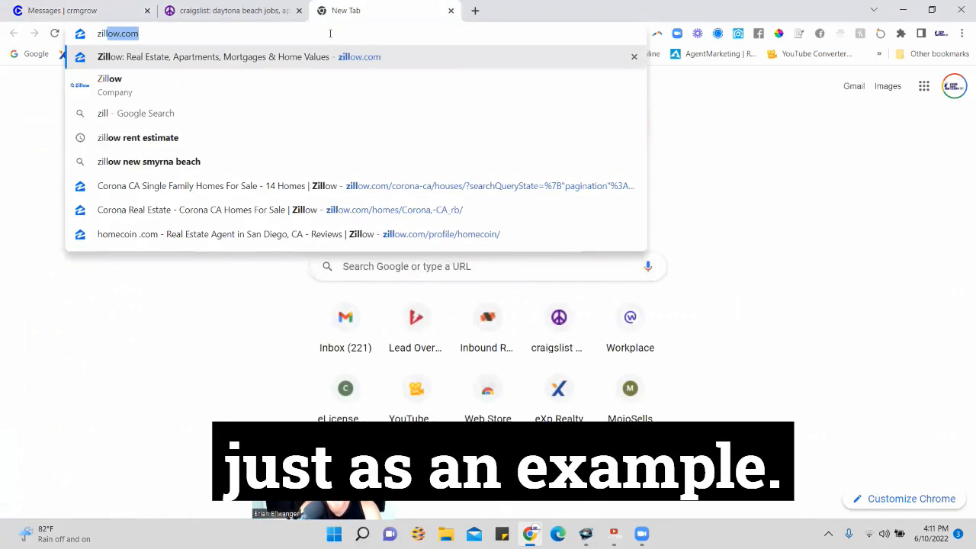
key(Return)
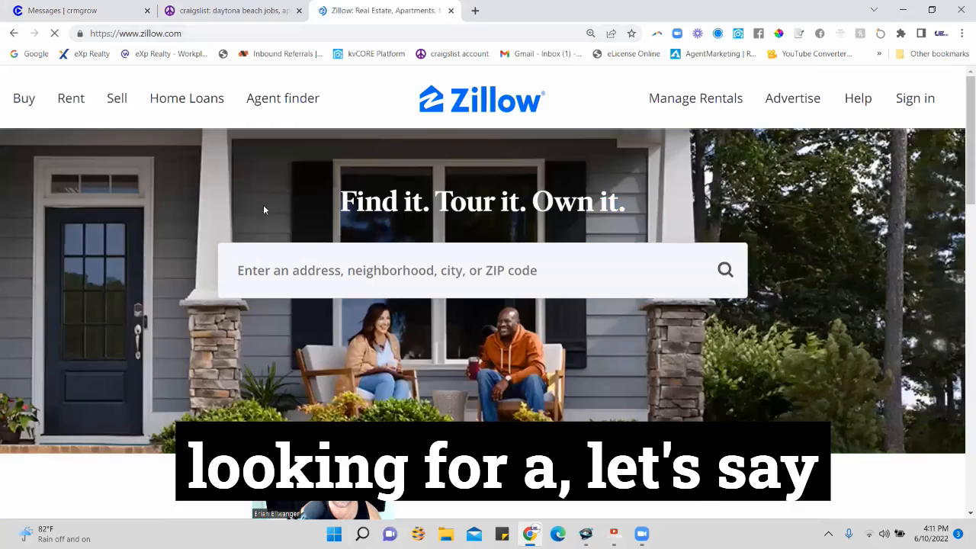
click(23, 98)
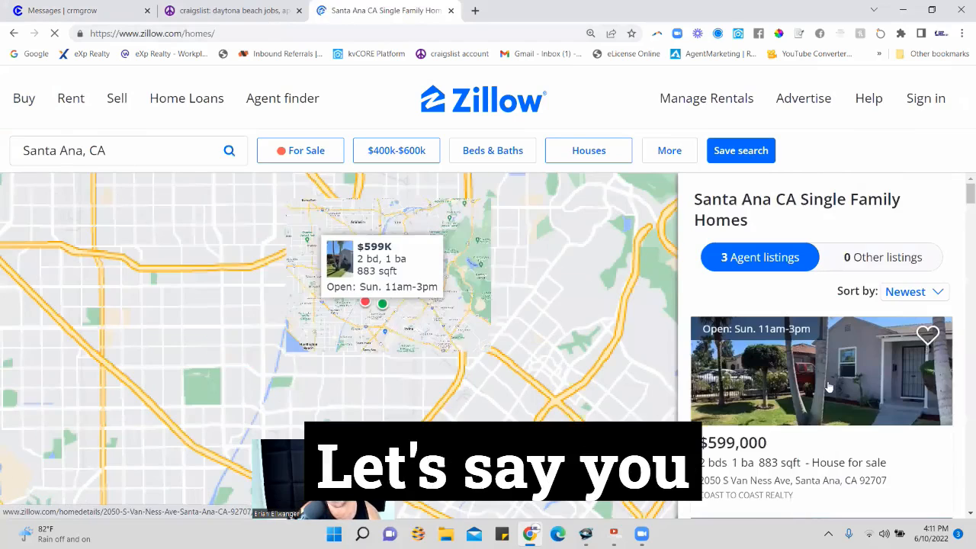
Browse the Santa Ana homes, dismiss the Google sign-in prompt and open the $600,000 house's listing.
scroll(823, 381, down, 2)
scroll(806, 351, down, 3)
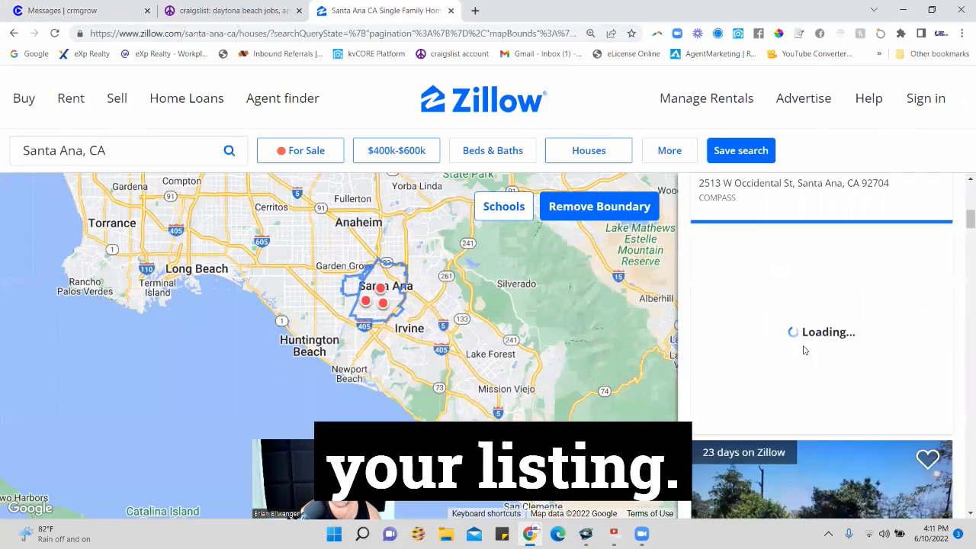
scroll(776, 370, up, 1)
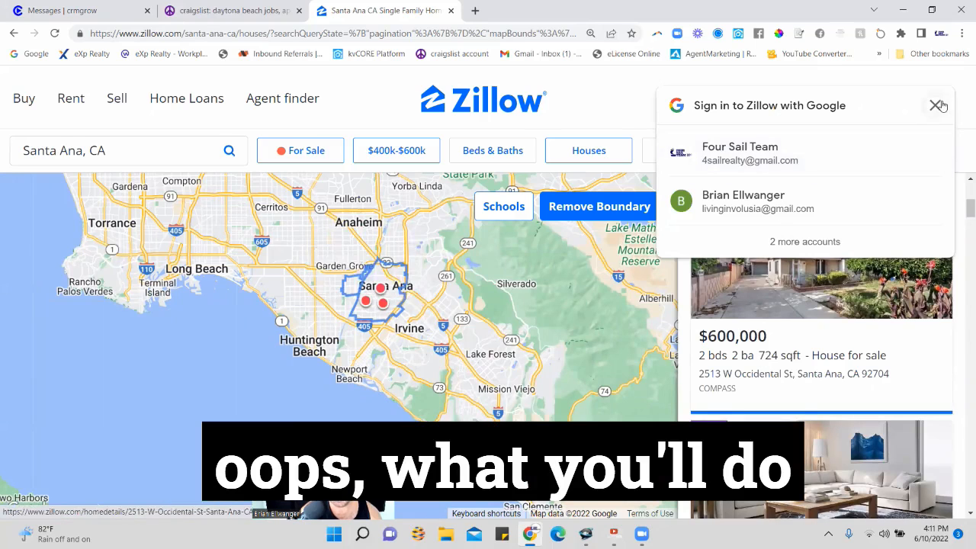
click(935, 105)
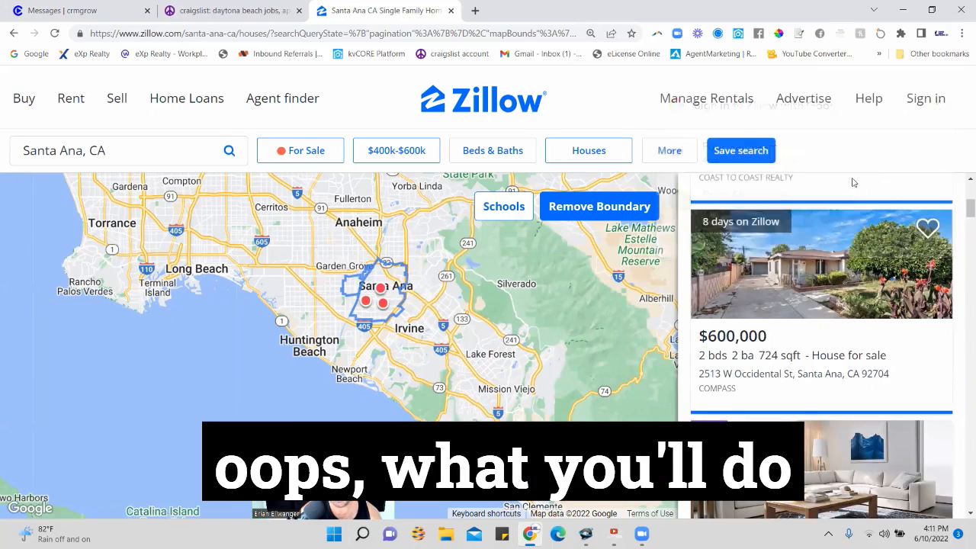
click(724, 345)
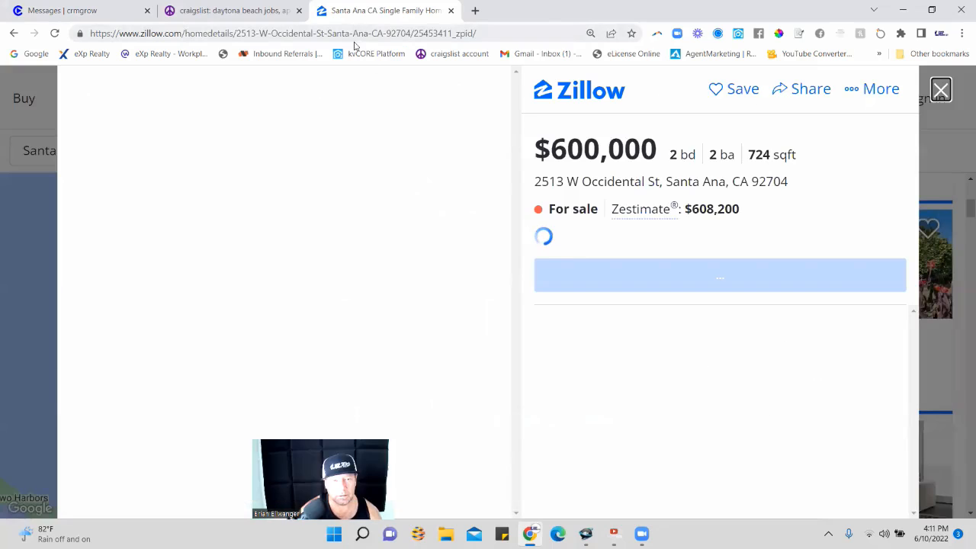
Copy the Zillow listing's URL, switch back to crmgrow and start adding a new smart code.
click(355, 34)
key(ctrl+c)
right_click(356, 34)
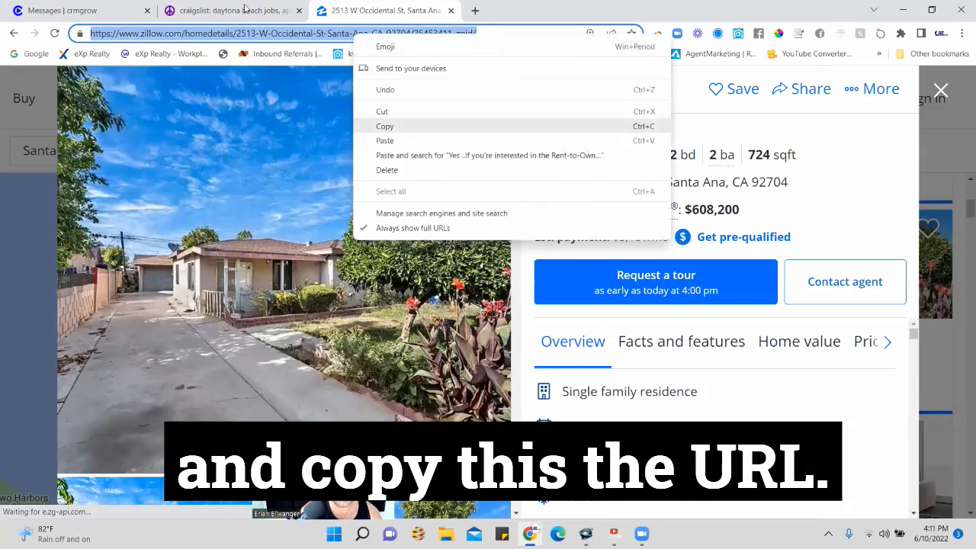
click(396, 127)
click(221, 11)
click(75, 11)
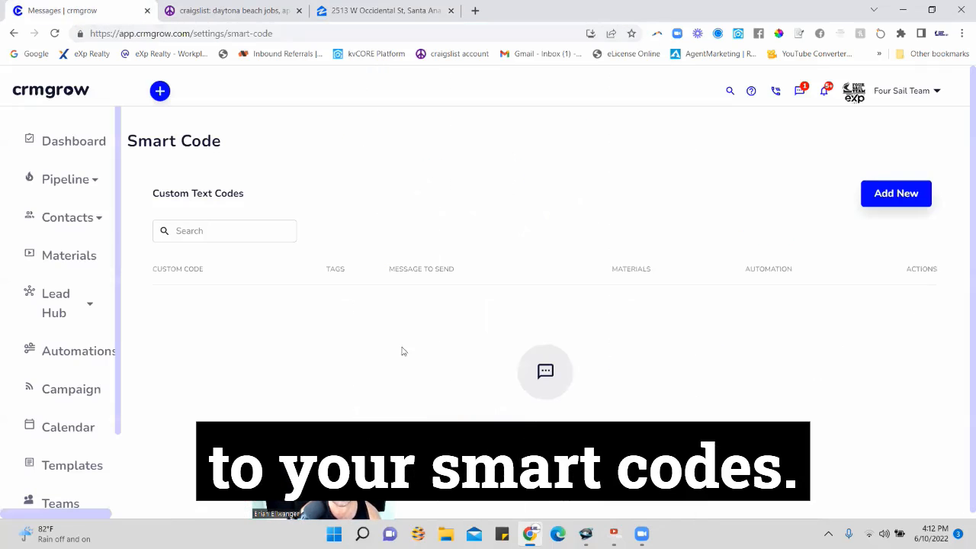
click(897, 198)
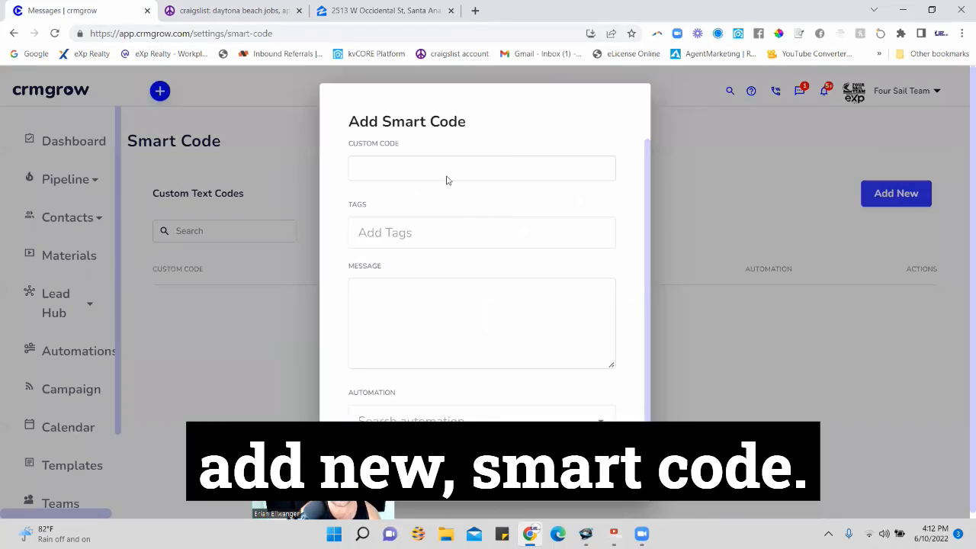
click(448, 167)
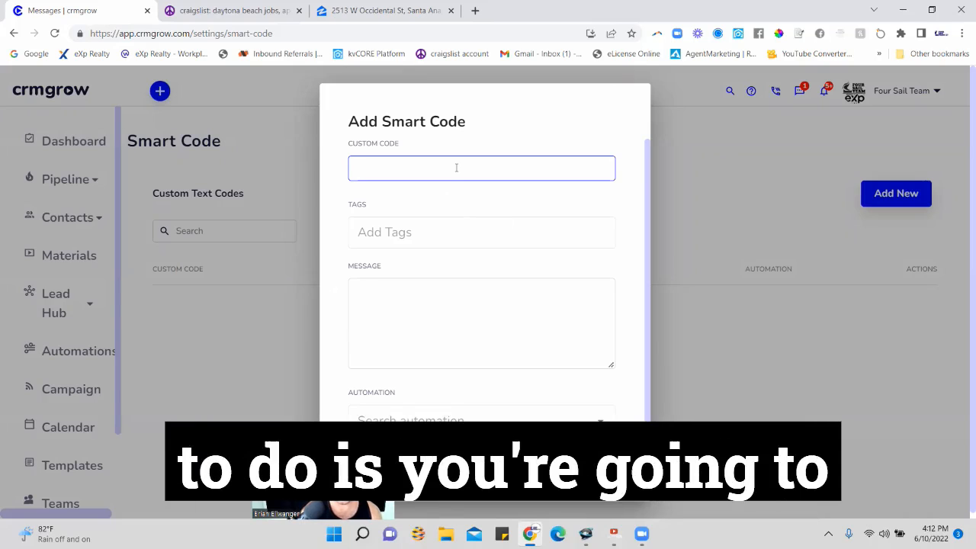
text(666)
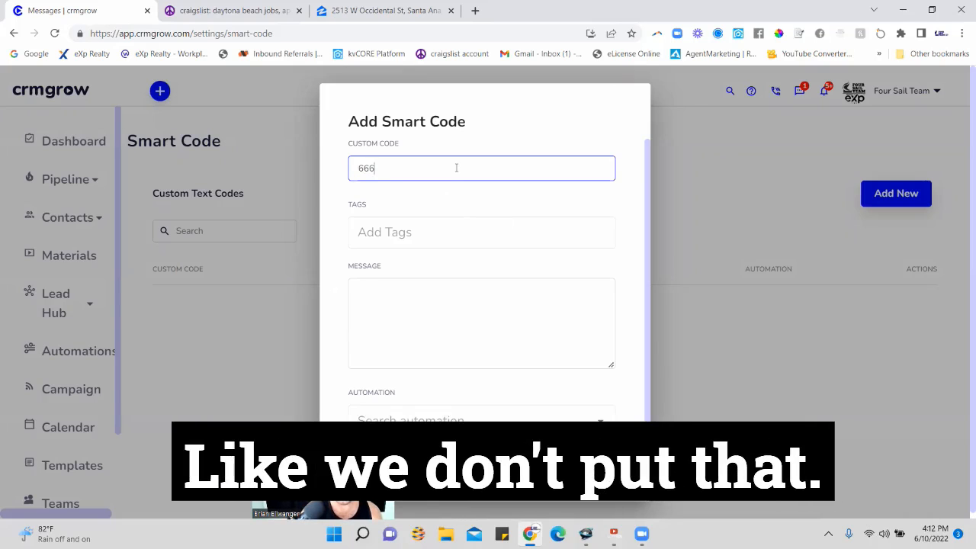
text(8)
key(BackSpace)
key(BackSpace)
key(BackSpace)
key(BackSpace)
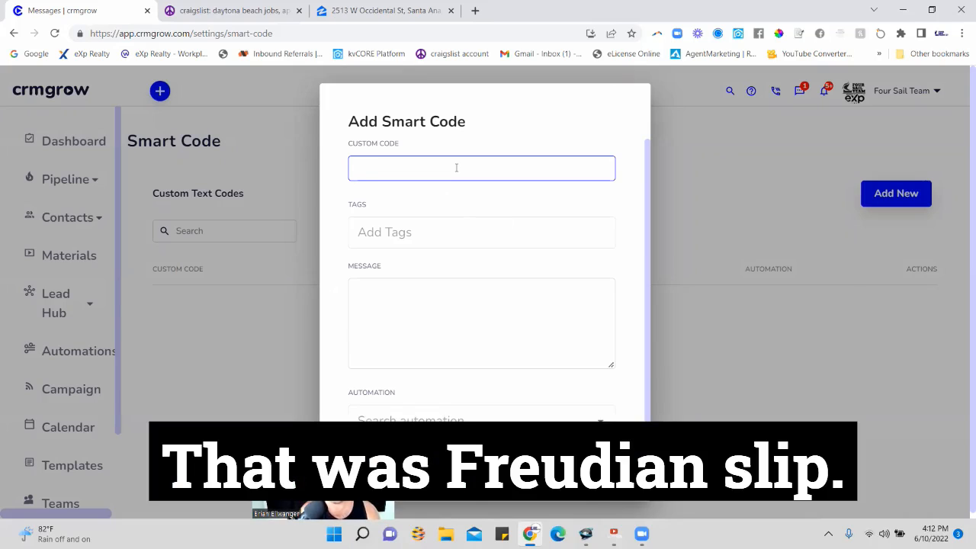
Set the custom code to 8956, look at the available tags and leave the tags empty.
text(8956)
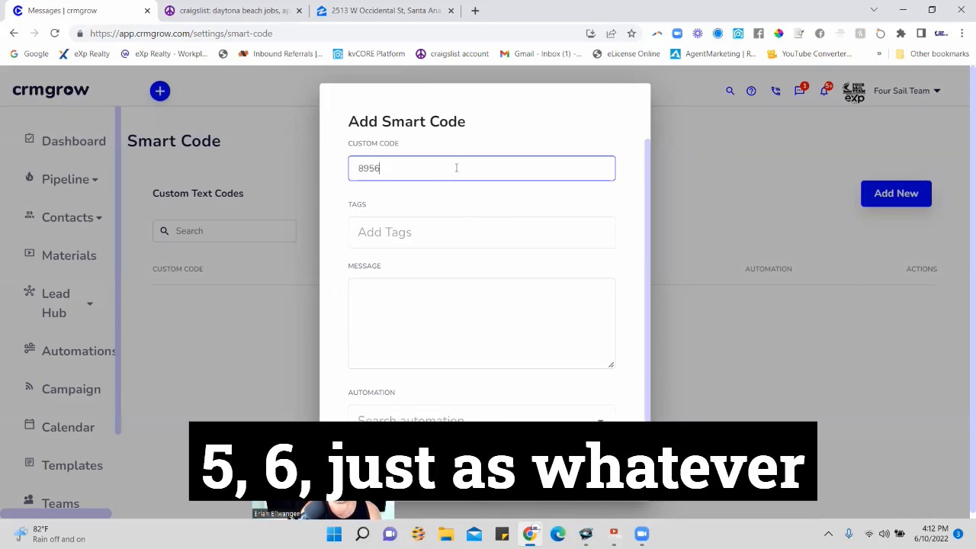
click(436, 230)
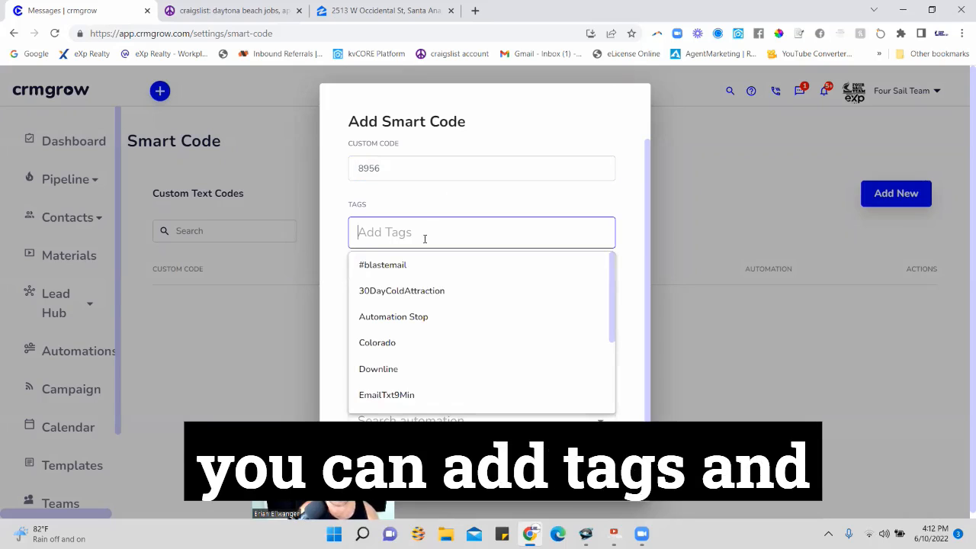
click(337, 225)
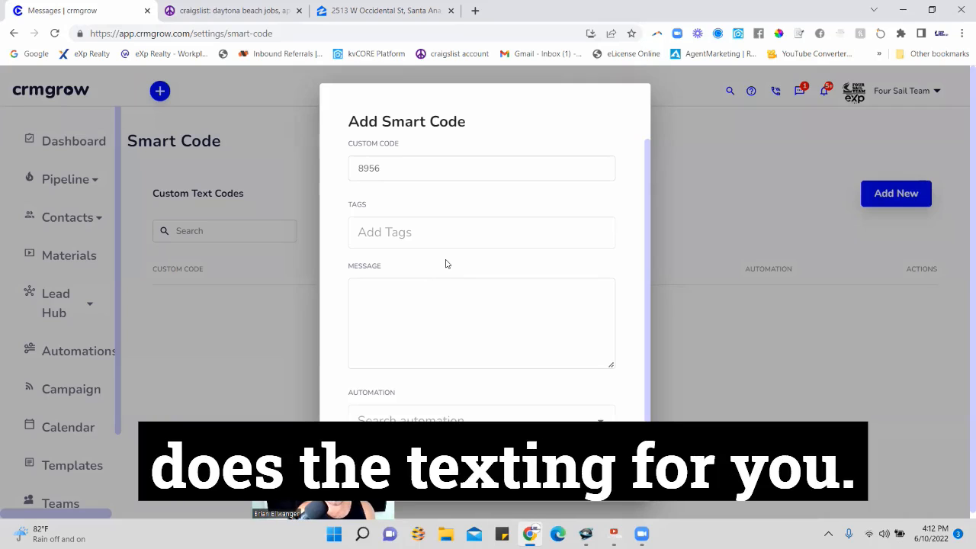
Enter "Hey Thanks for requesting info on this home" as the first line of the smart code's message.
click(393, 298)
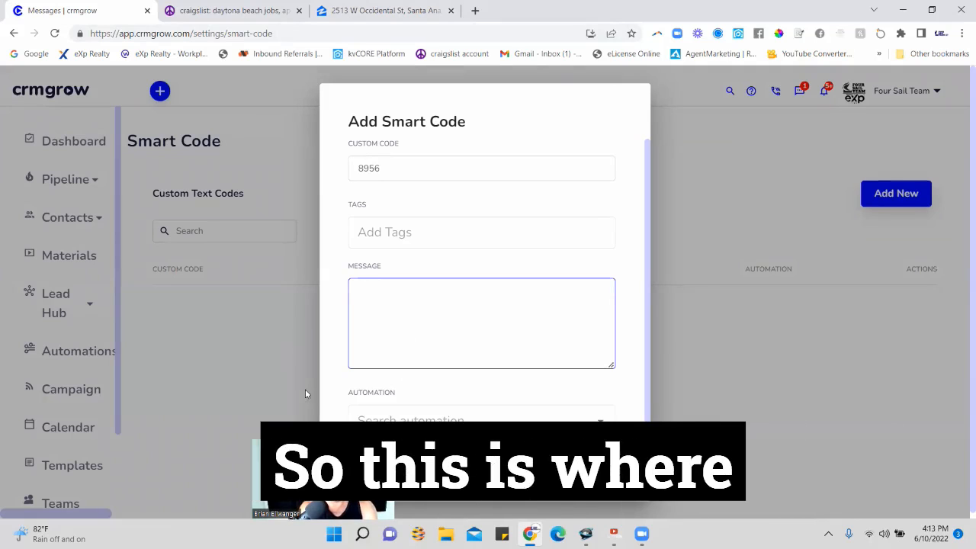
text(Hey )
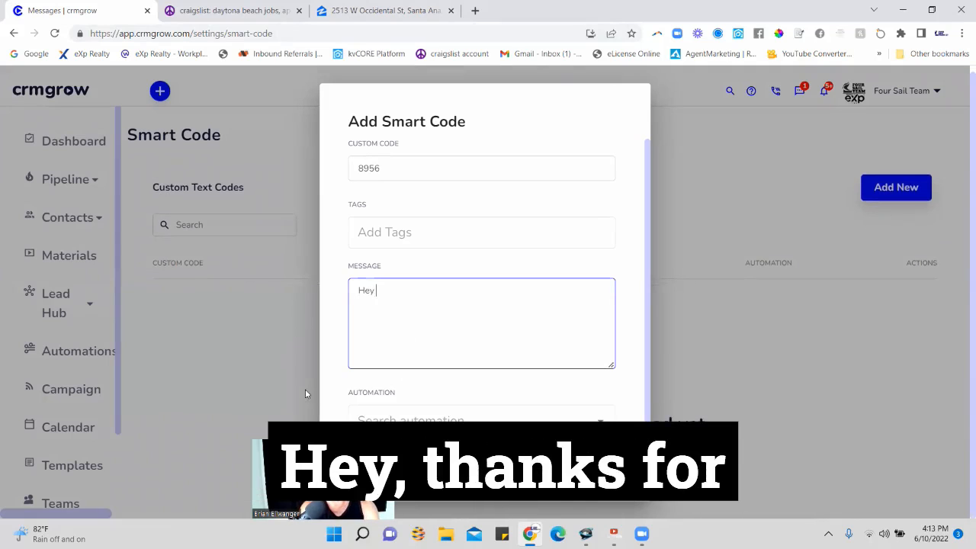
text(Thanks for requ)
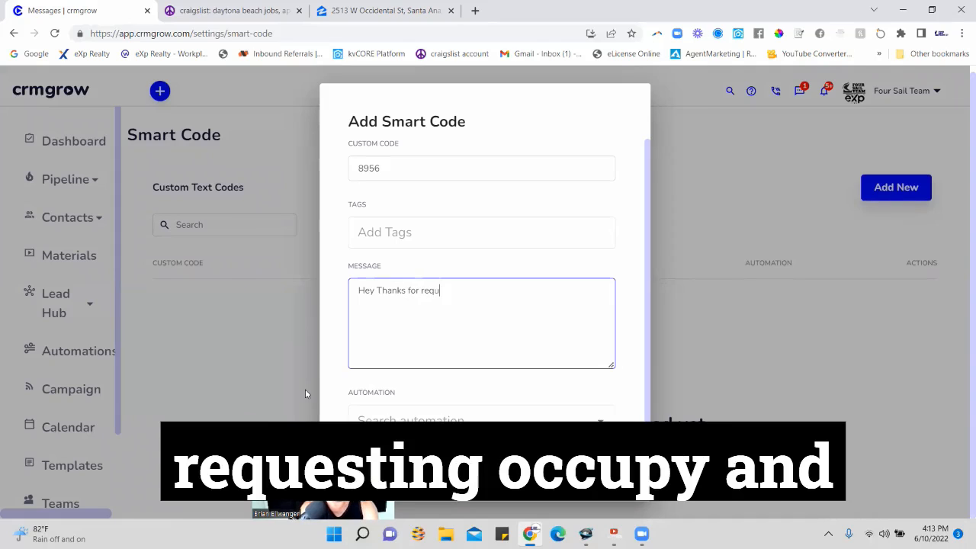
text(estiong)
key(BackSpace)
key(BackSpace)
text(no)
key(BackSpace)
text(fo)
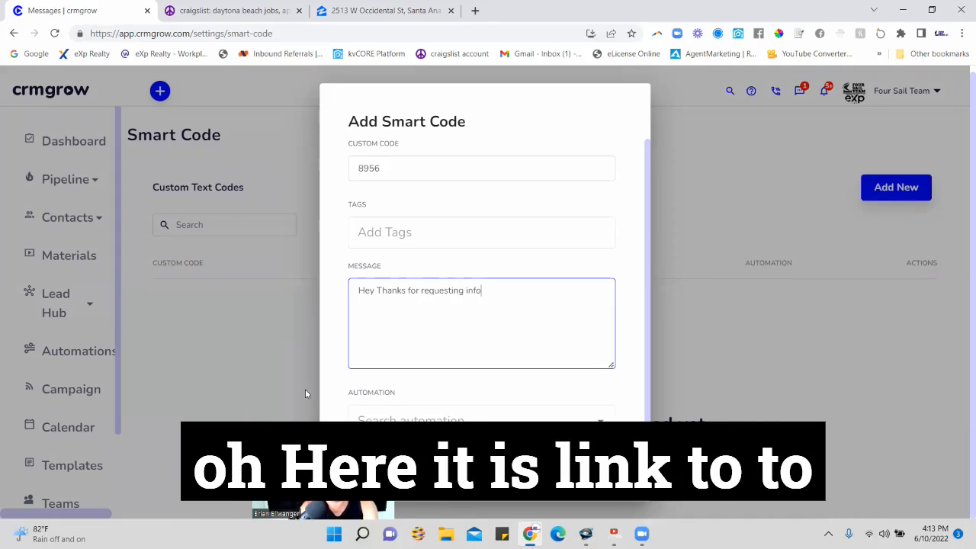
text( on this home)
key(Return)
Complete the message with "here is a link to all the photos and details" and the copied Zillow URL, and save the smart code.
text(here is a link yto)
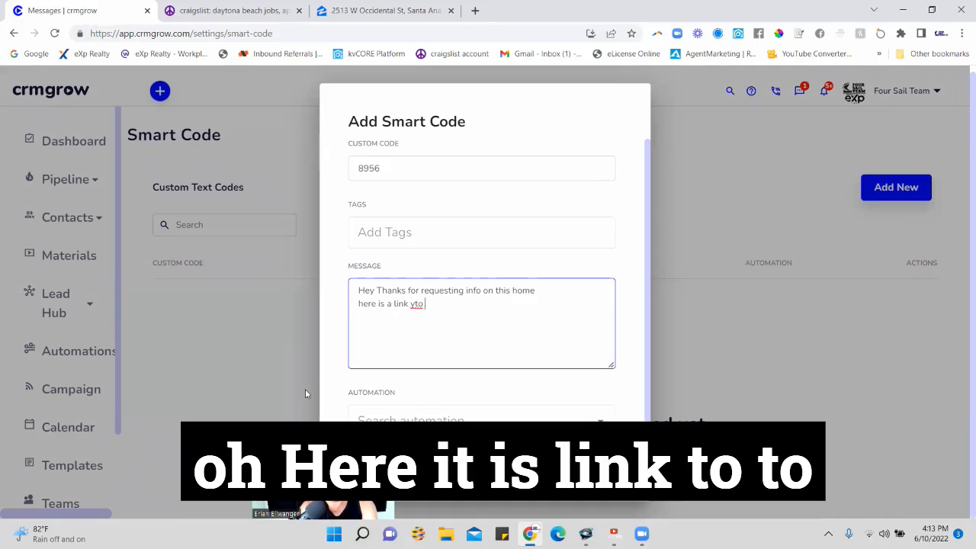
key(BackSpace)
key(BackSpace)
key(BackSpace)
key(BackSpace)
text(to all the photos and d)
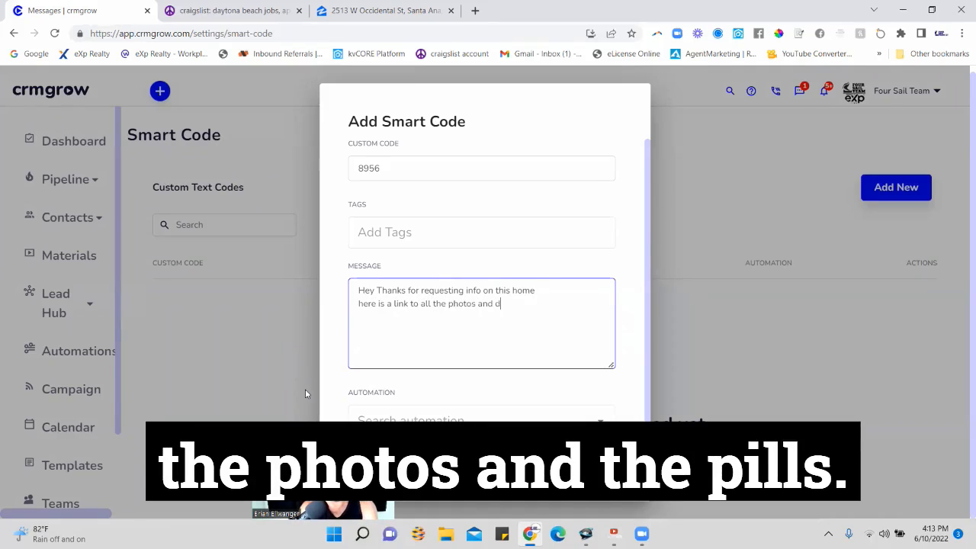
text(etails)
key(Return)
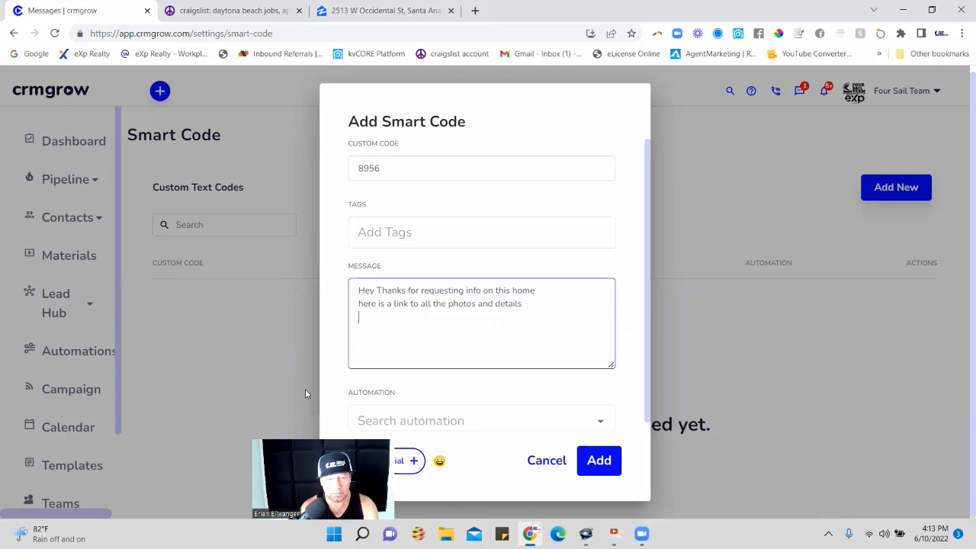
key(ctrl+v)
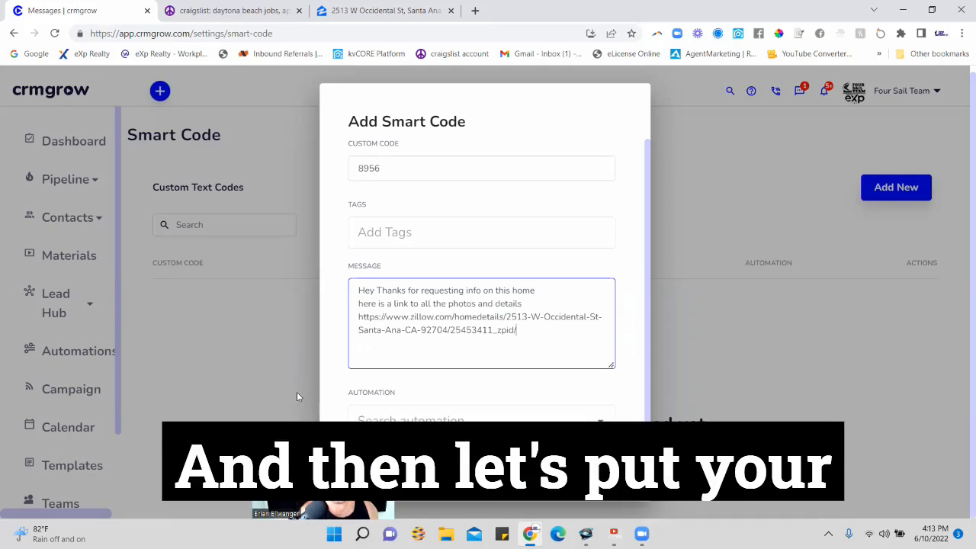
click(581, 473)
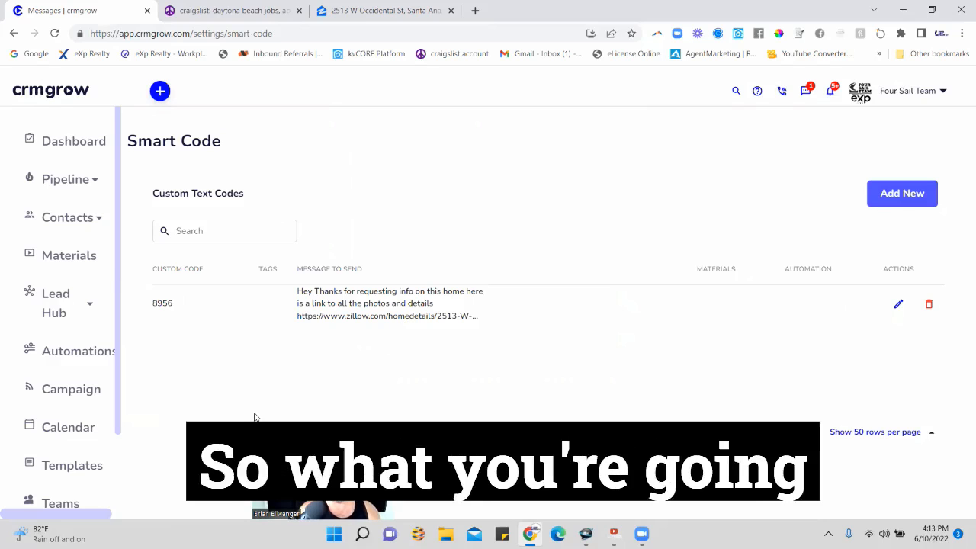
Switch to the Daytona Beach craigslist site and start a new posting from its real estate for sale section.
click(233, 10)
scroll(329, 232, up, 4)
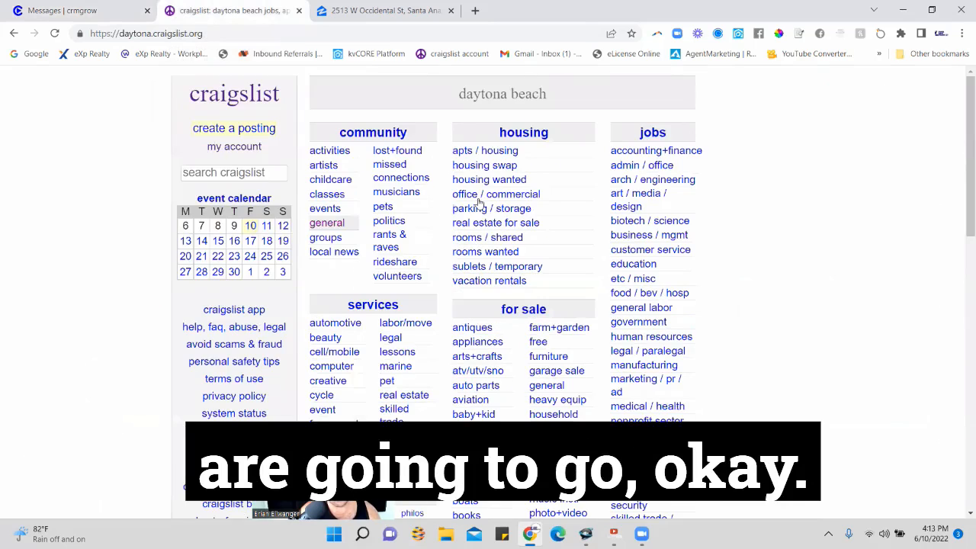
click(519, 225)
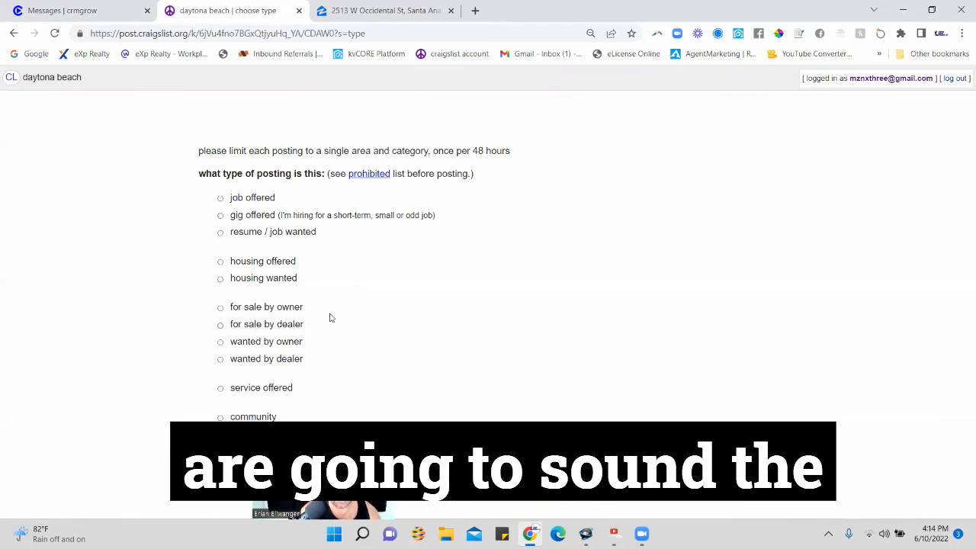
Classify the new posting as housing offered in the real estate - by broker category.
click(221, 261)
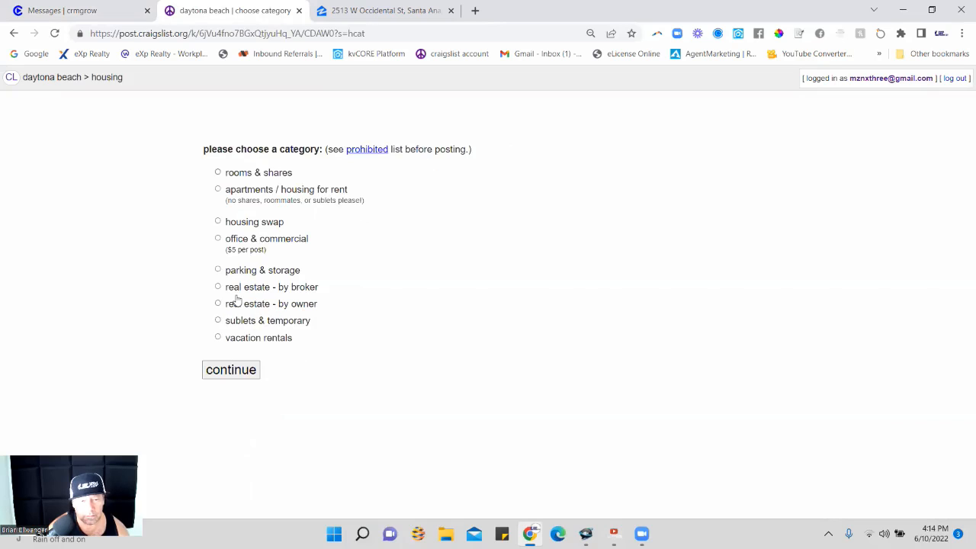
click(238, 287)
click(318, 320)
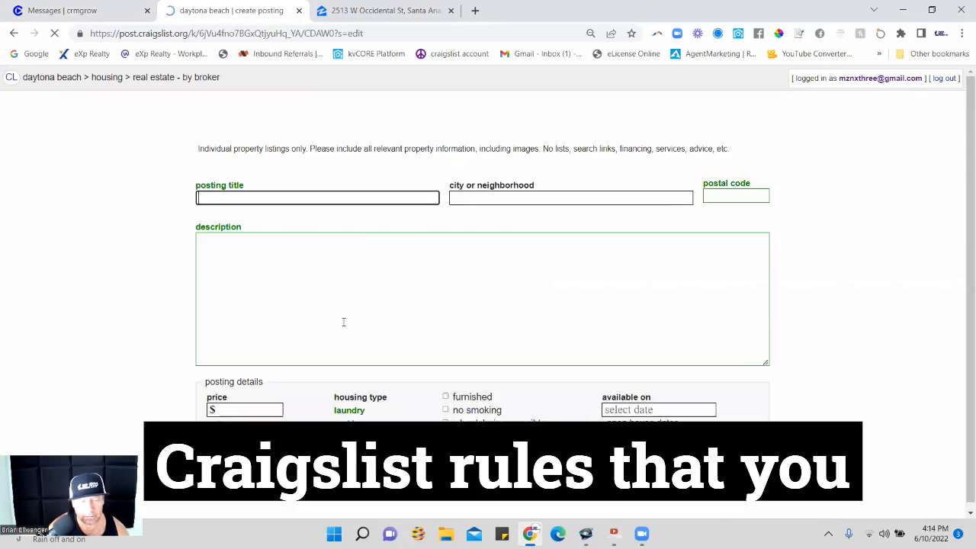
Enter "Your Dream home in Santa Ana ...Tell me I am wrong!" as the posting title.
click(292, 196)
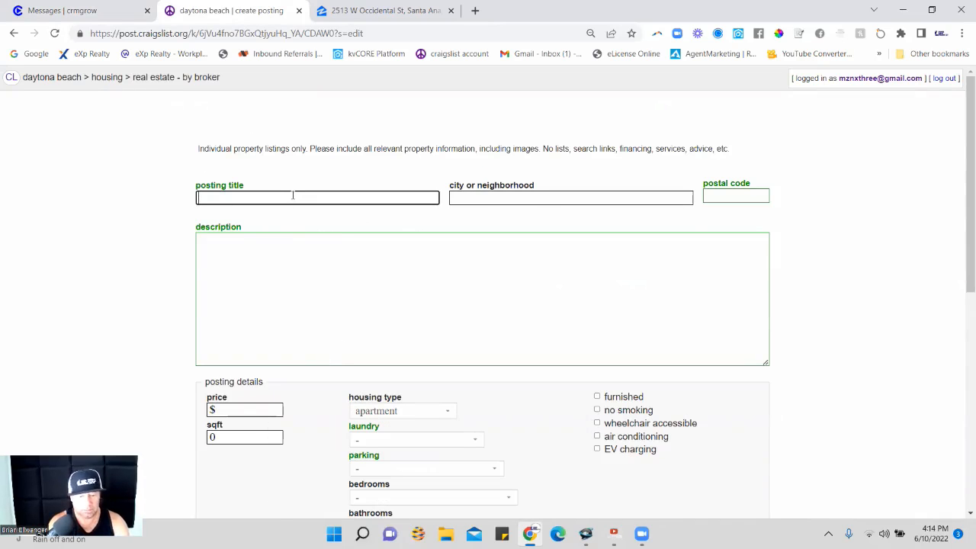
text(YYou)
text(r )
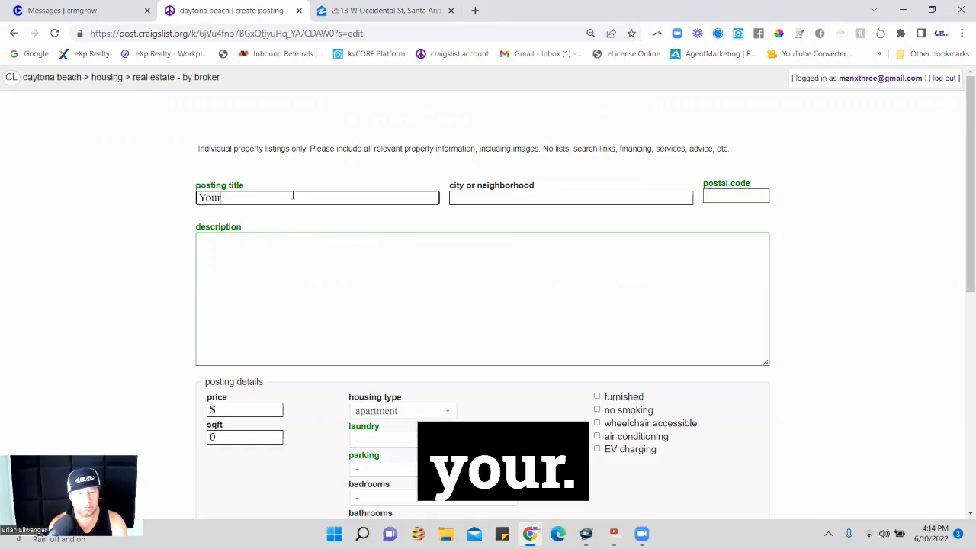
text(Dream home in s)
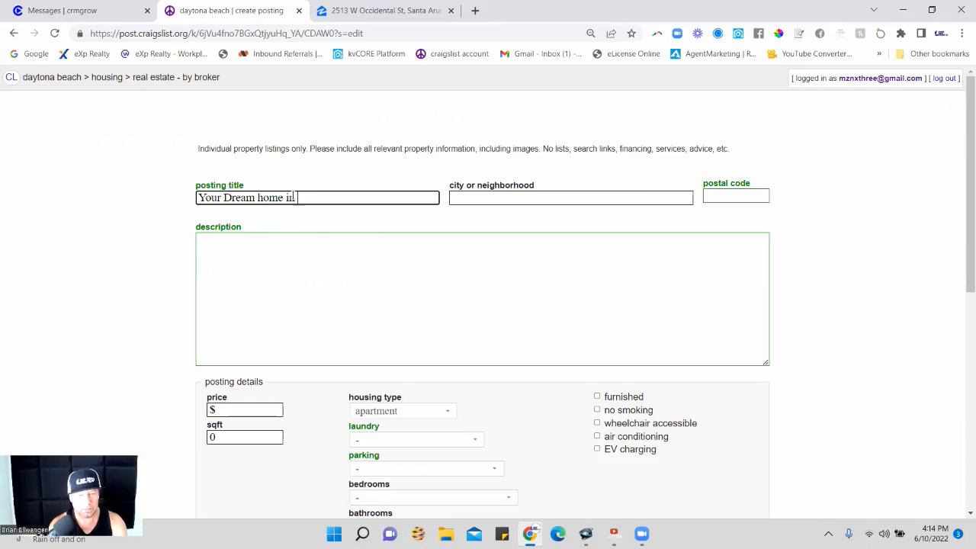
key(BackSpace)
text(Santa Ana ...Tell me I am wor)
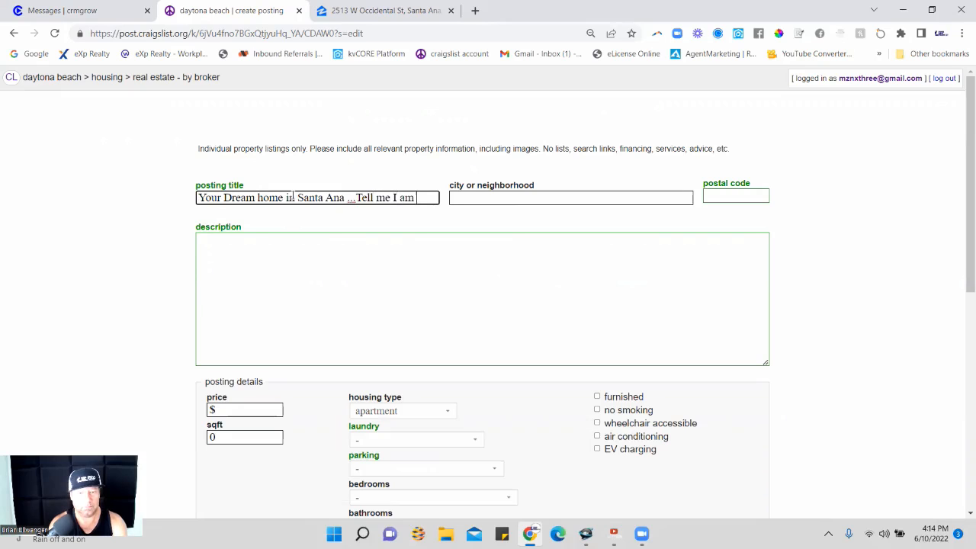
key(BackSpace)
text(rong)
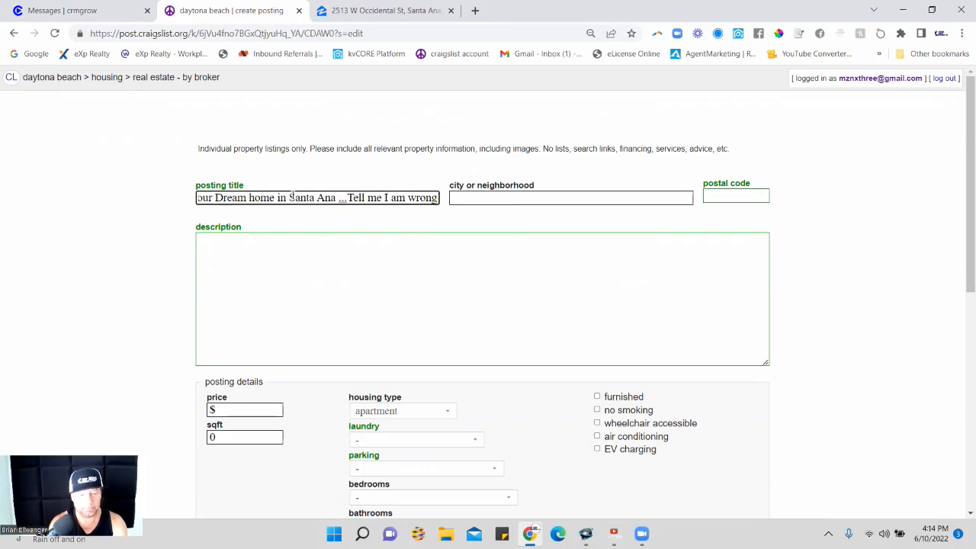
text(!)
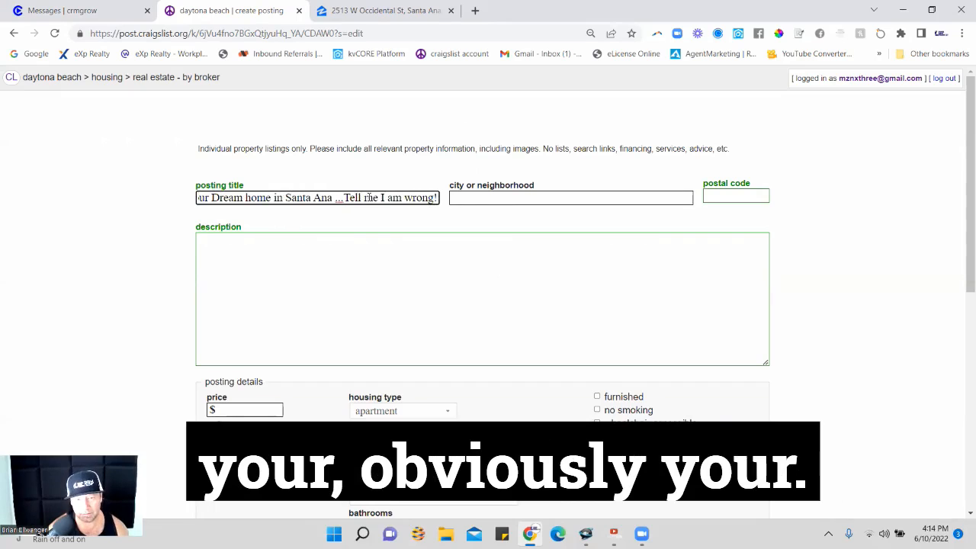
Set the posting's city to Santa Ana and its postal code to 92704, taken from the Zillow listing.
click(496, 195)
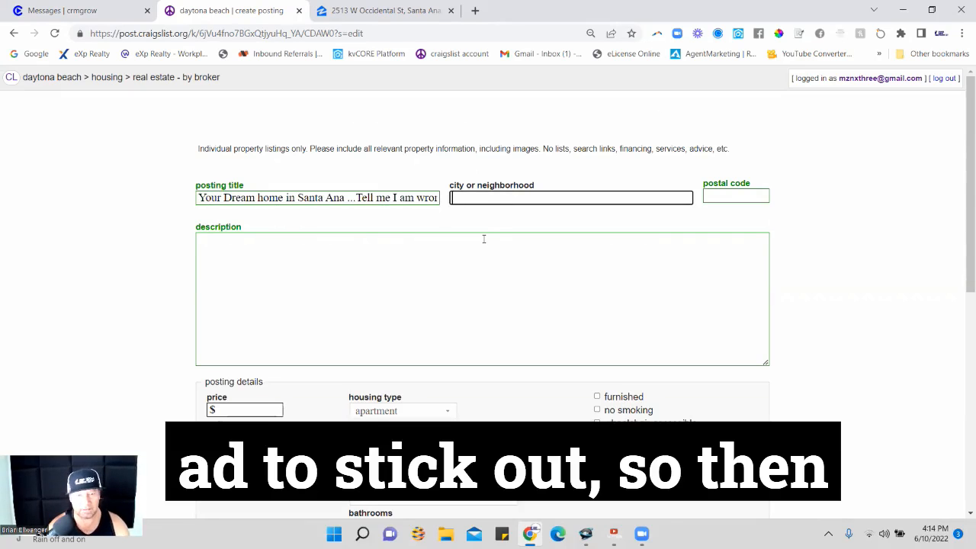
text(Santa Ana)
key(Tab)
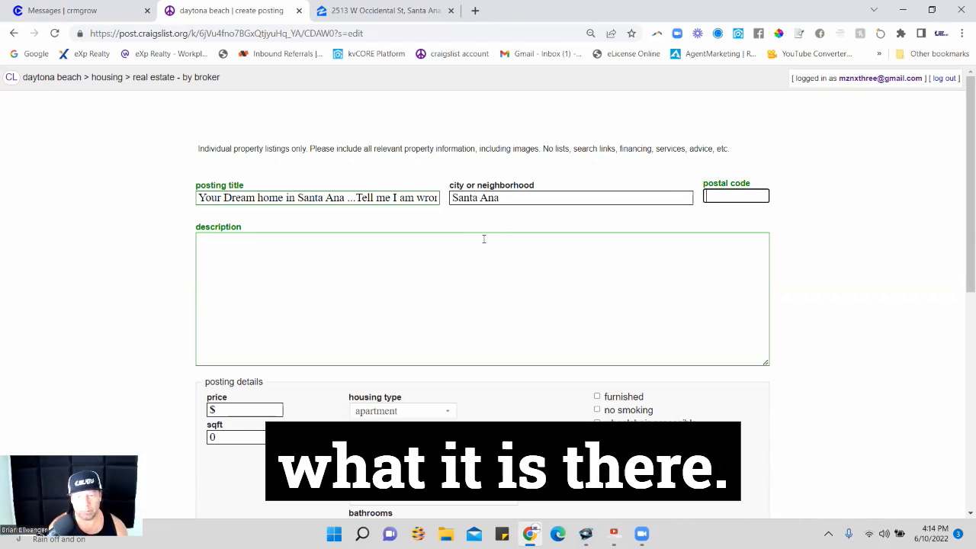
click(381, 10)
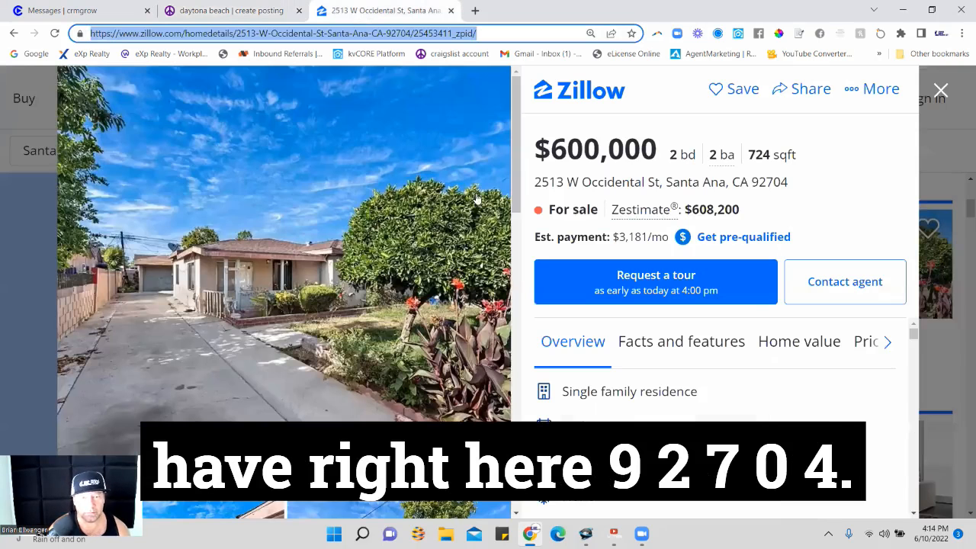
click(177, 7)
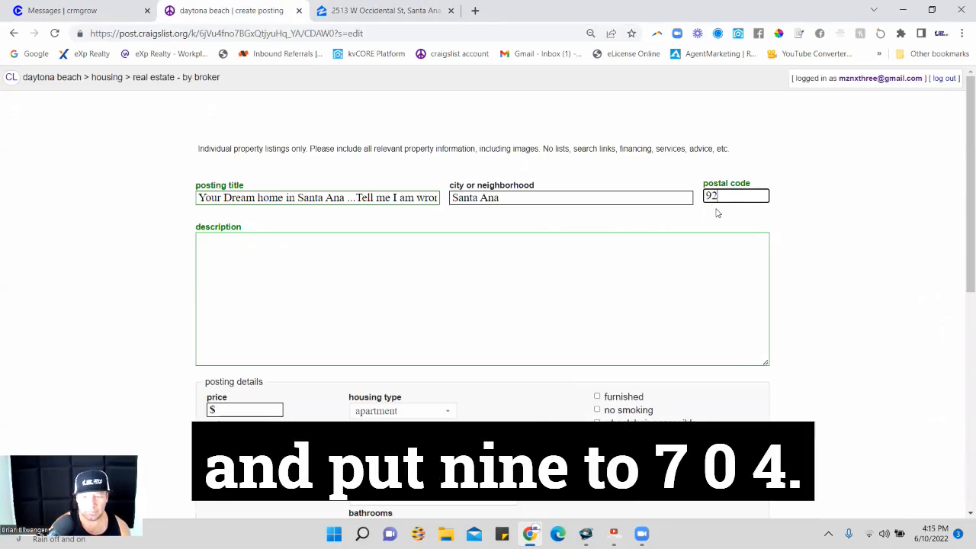
Look through the posting form's housing details, open house dates, licensing and contact sections.
click(477, 330)
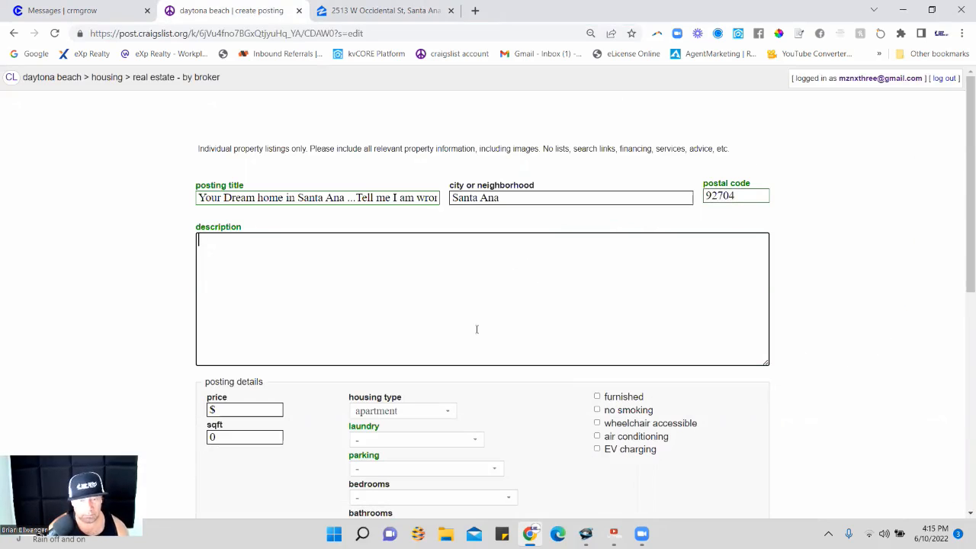
scroll(389, 343, down, 2)
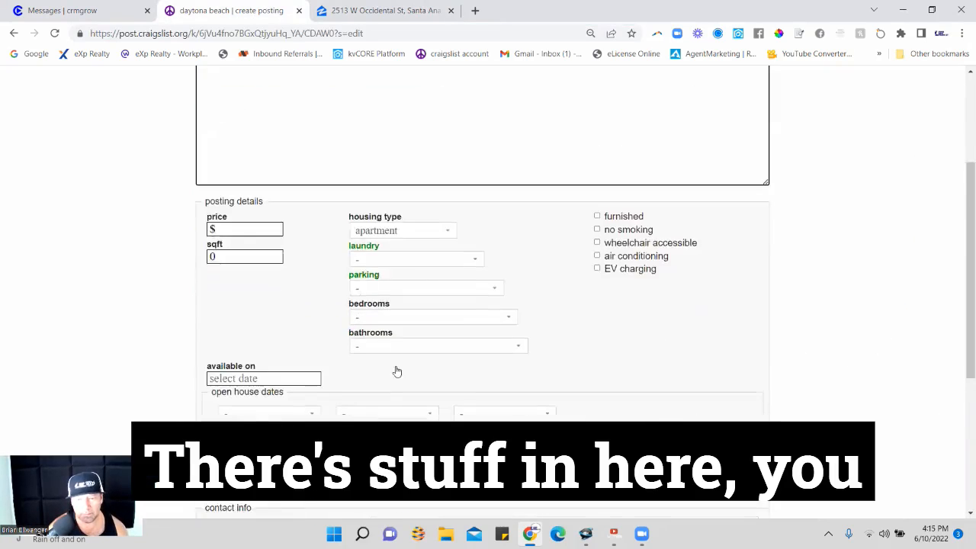
scroll(394, 371, up, 2)
scroll(399, 400, down, 1)
scroll(482, 306, down, 2)
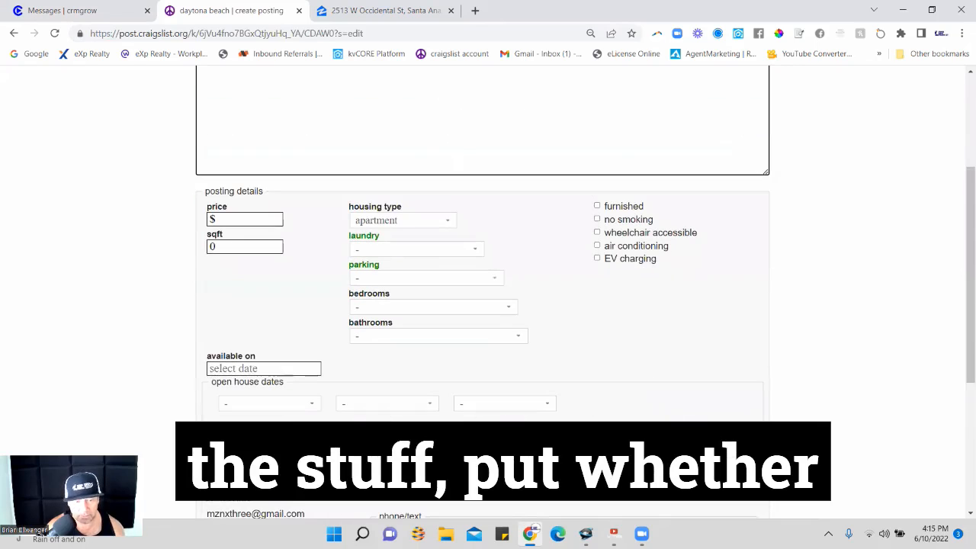
scroll(482, 305, down, 2)
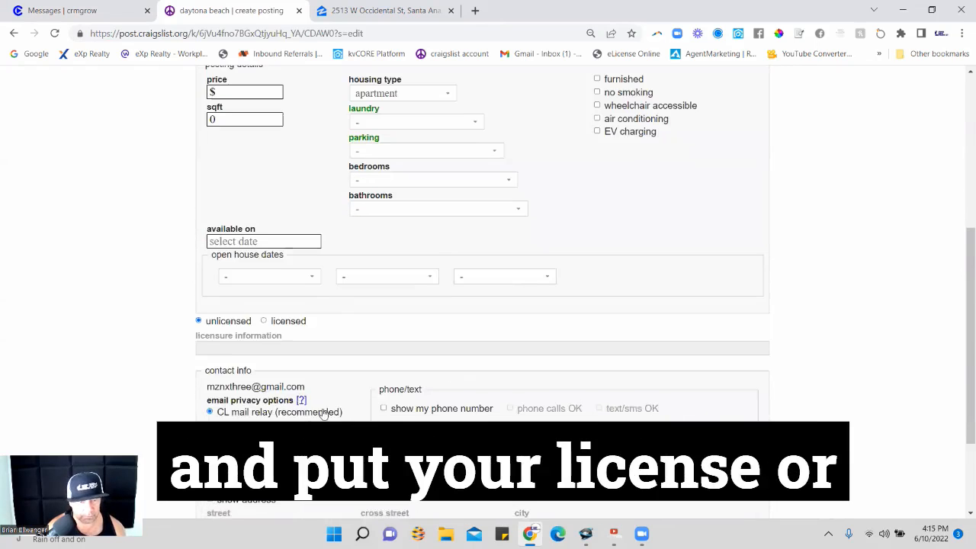
scroll(482, 305, up, 3)
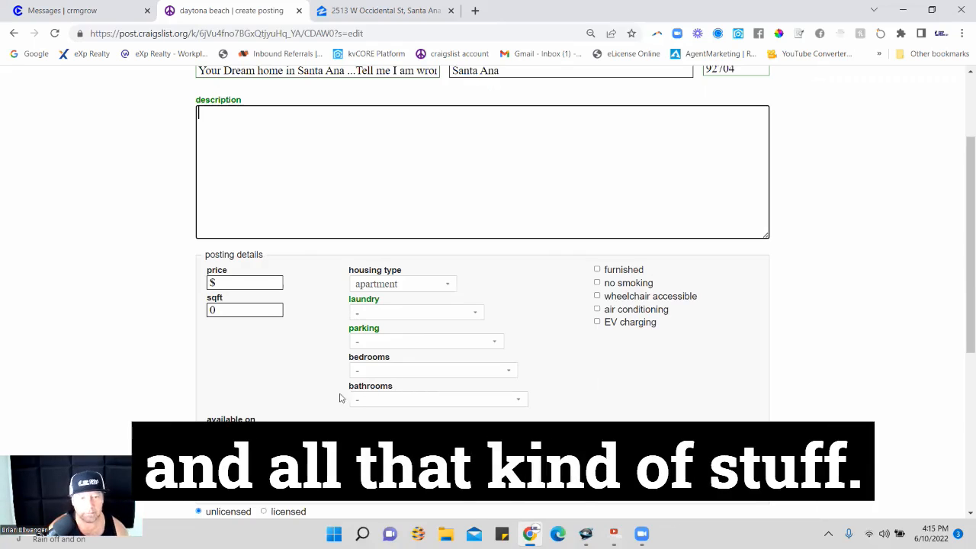
scroll(343, 401, up, 1)
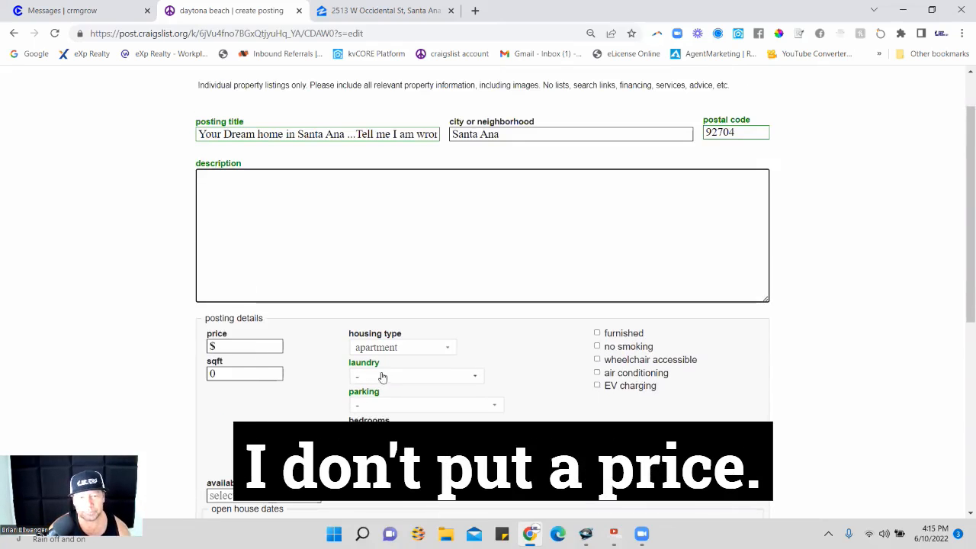
Check the home's floor area on the Zillow listing and set the posting's sqft to 724.
click(268, 371)
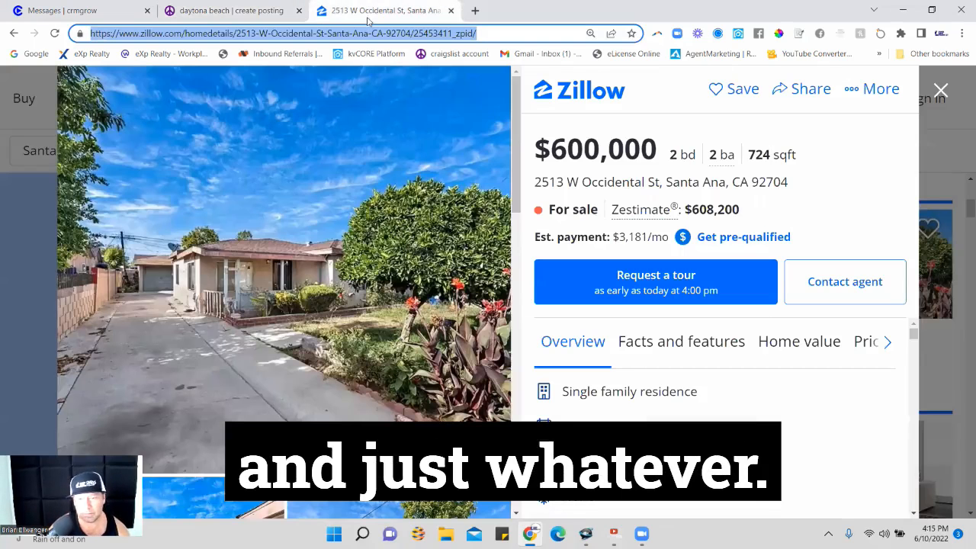
click(364, 10)
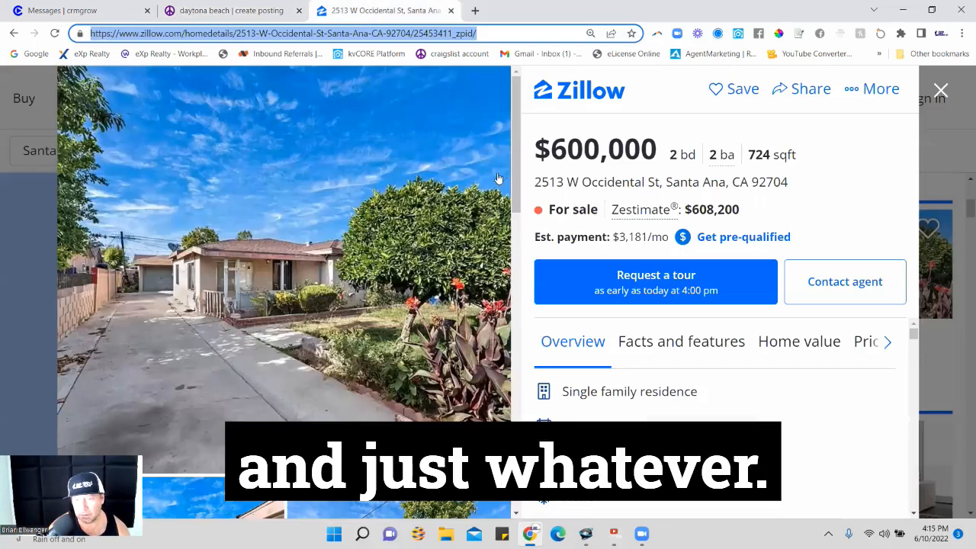
click(202, 9)
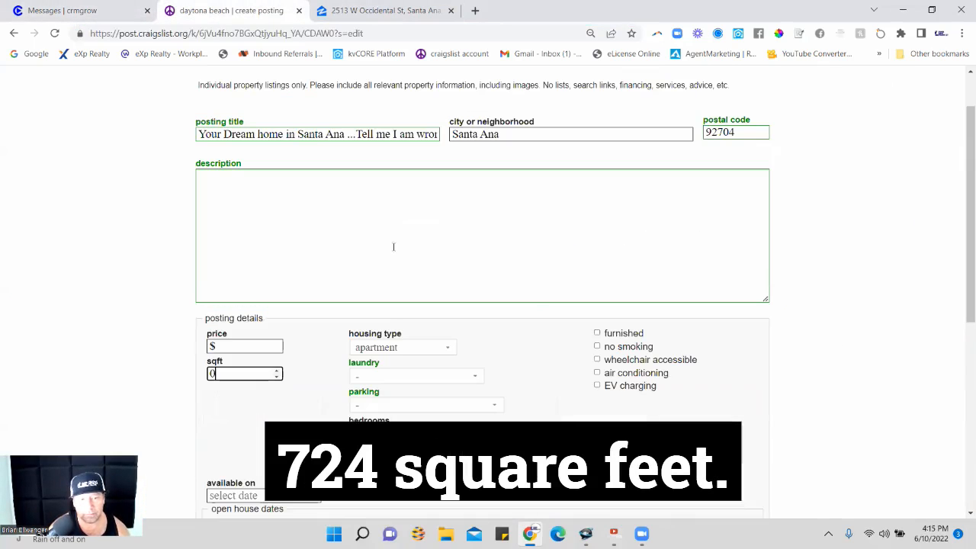
click(244, 372)
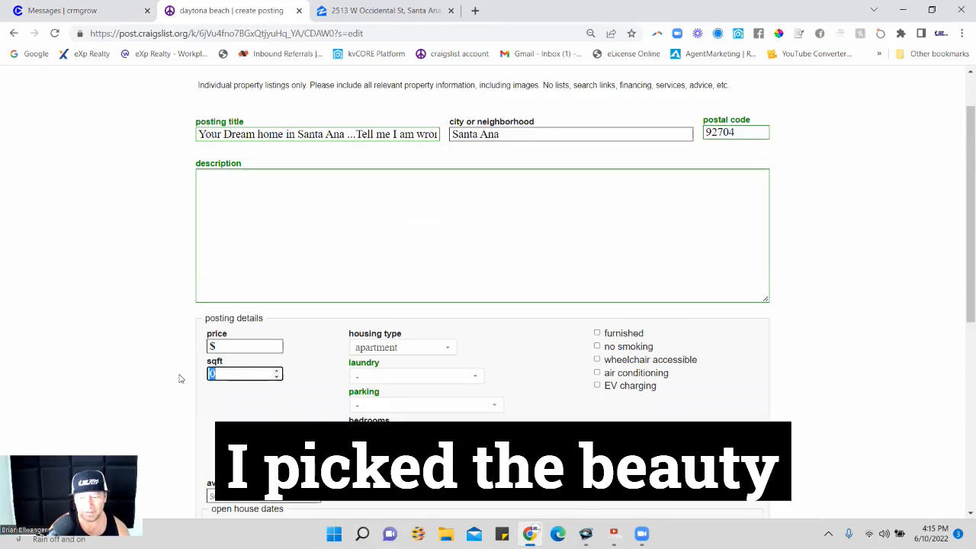
text(724)
Set the housing type to house, laundry to w/d in unit and parking to off-street parking.
click(416, 347)
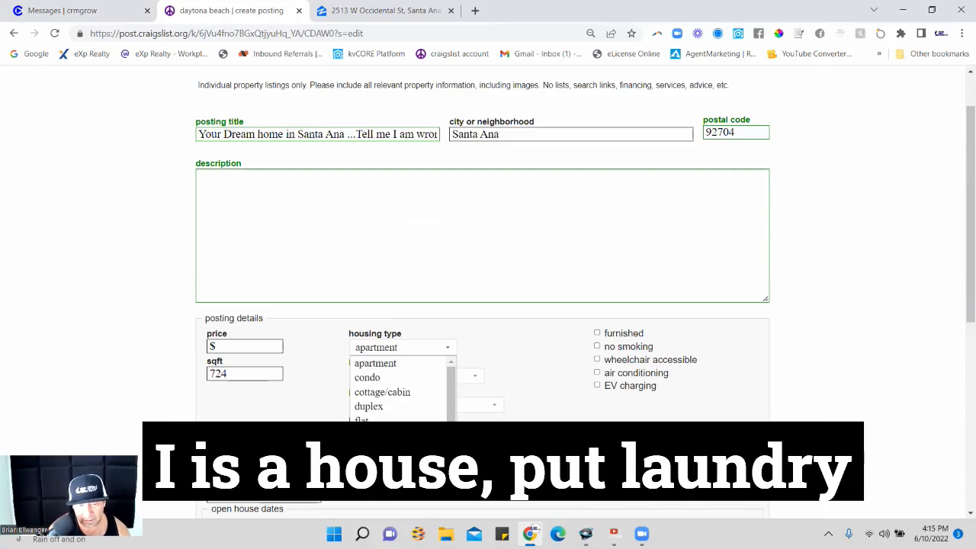
click(442, 389)
click(418, 376)
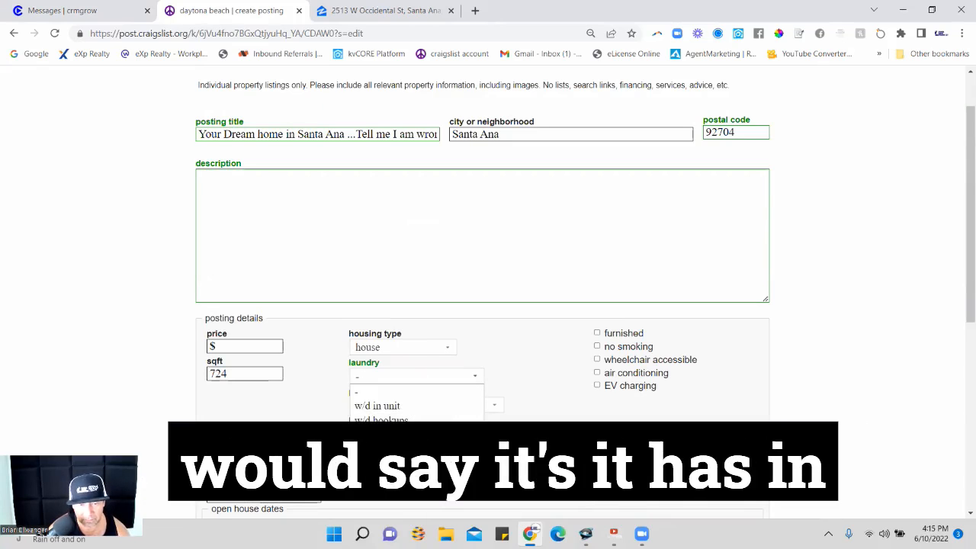
click(409, 407)
click(409, 407)
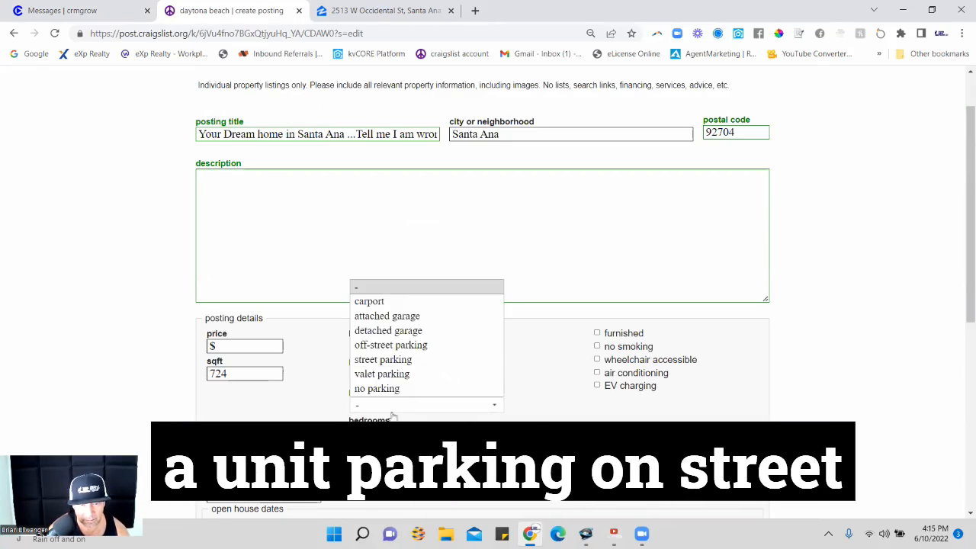
click(391, 345)
Check the room counts on the Zillow listing and set the posting to 2 bedrooms and 2 bathrooms.
click(396, 435)
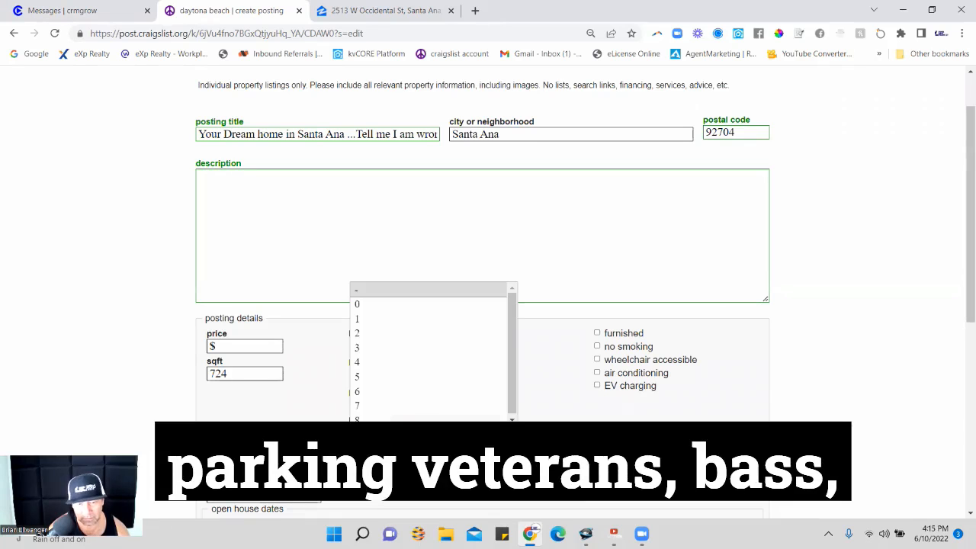
click(371, 9)
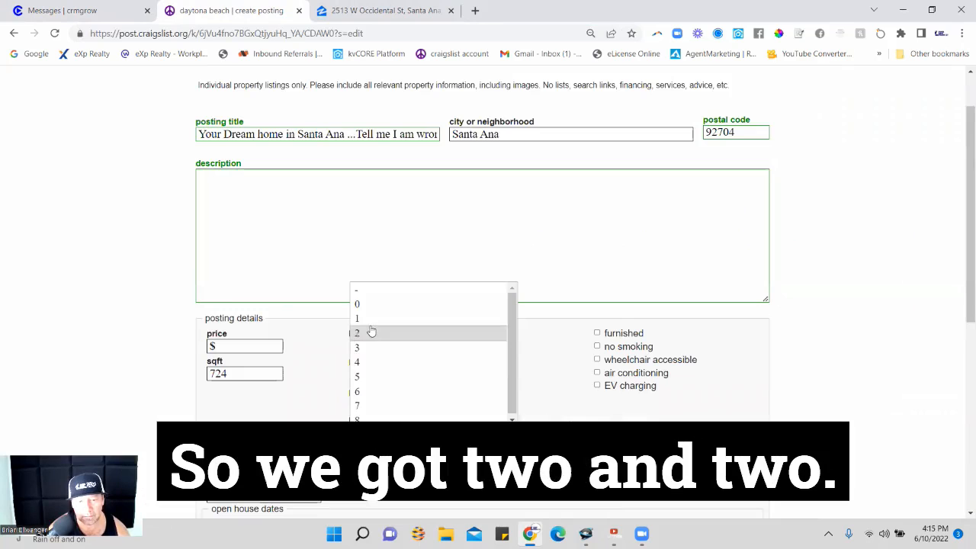
click(371, 332)
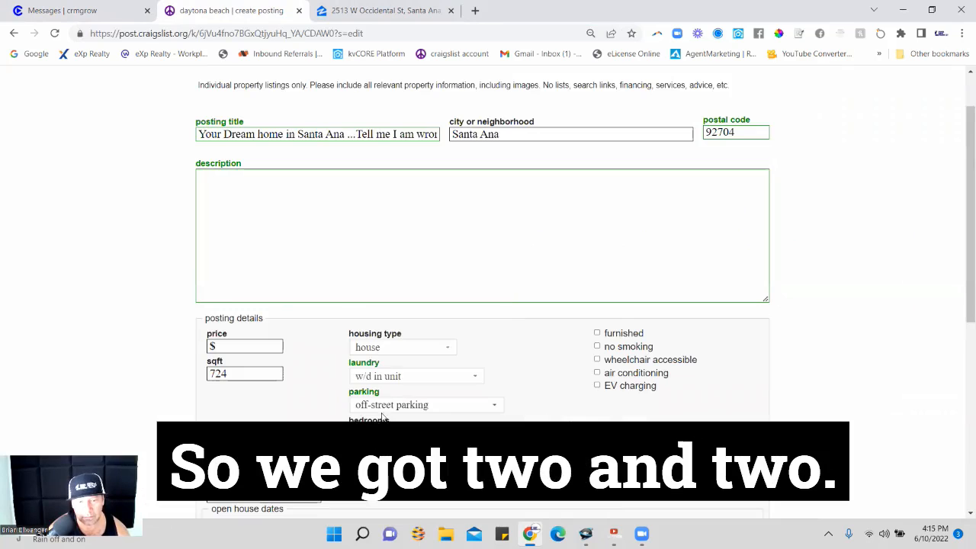
click(385, 463)
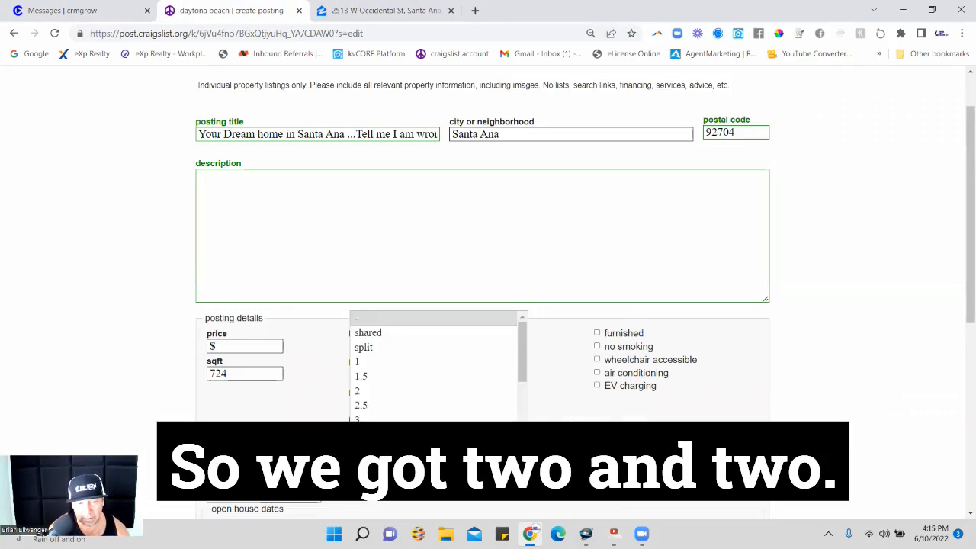
click(365, 391)
Copy the Zillow overview paragraph from "Investors dream to build" through "shopping center" and return to the craigslist posting's description.
click(320, 210)
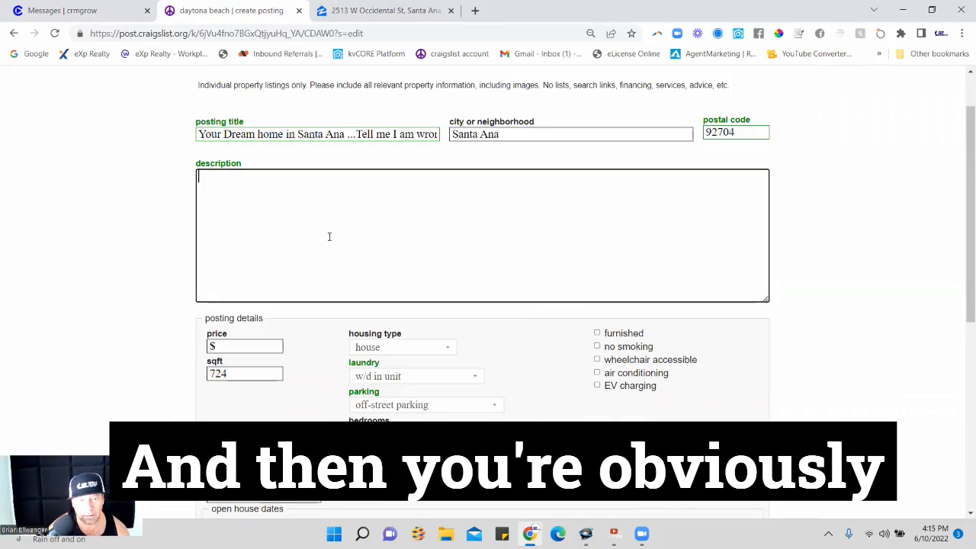
click(374, 9)
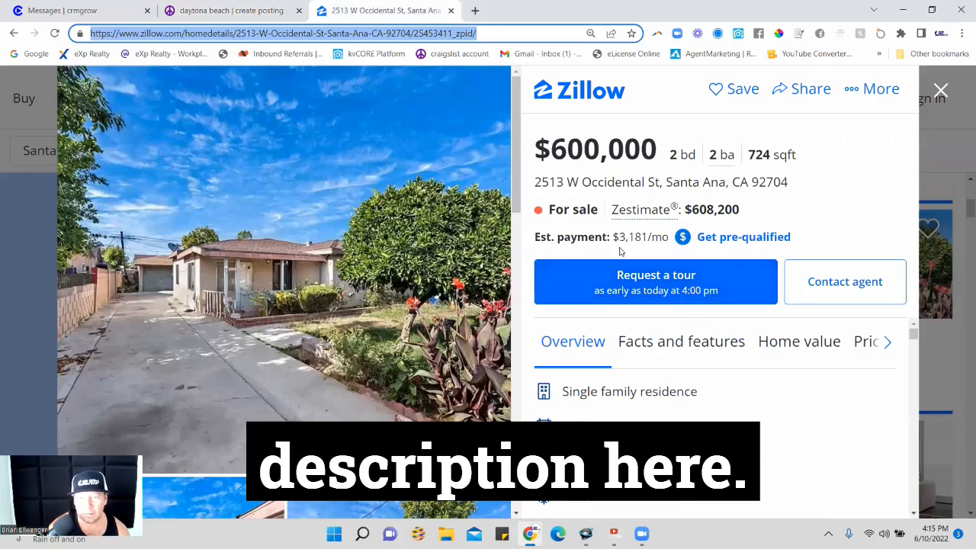
scroll(658, 381, down, 3)
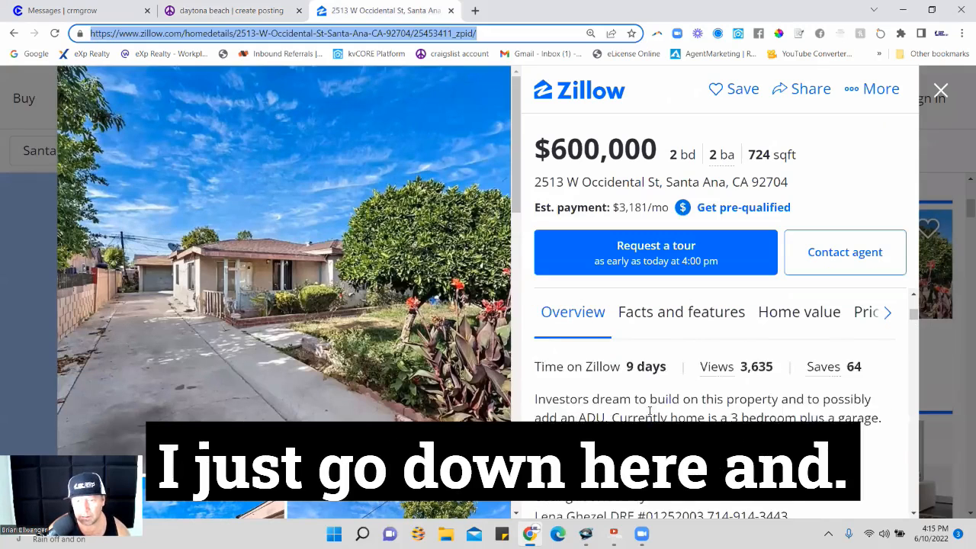
drag(532, 375, 766, 433)
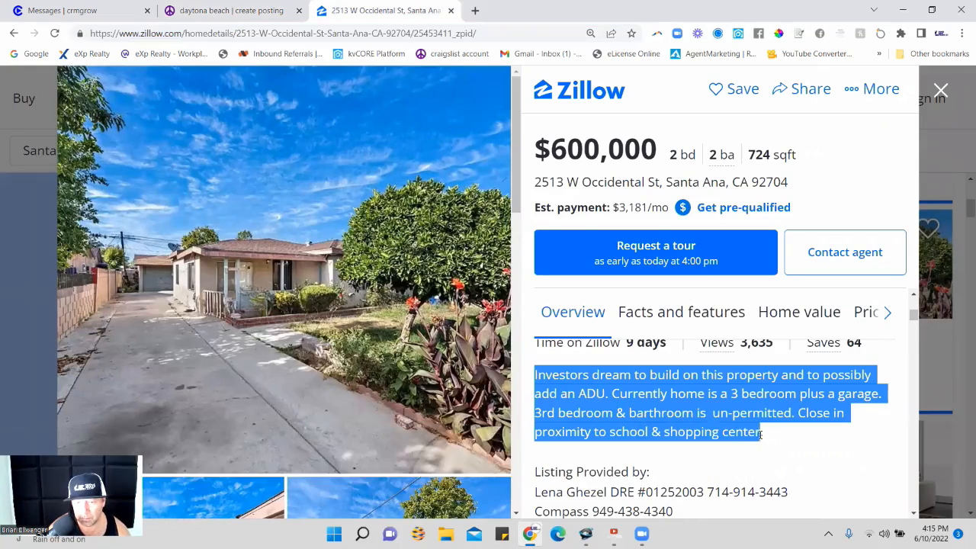
right_click(706, 400)
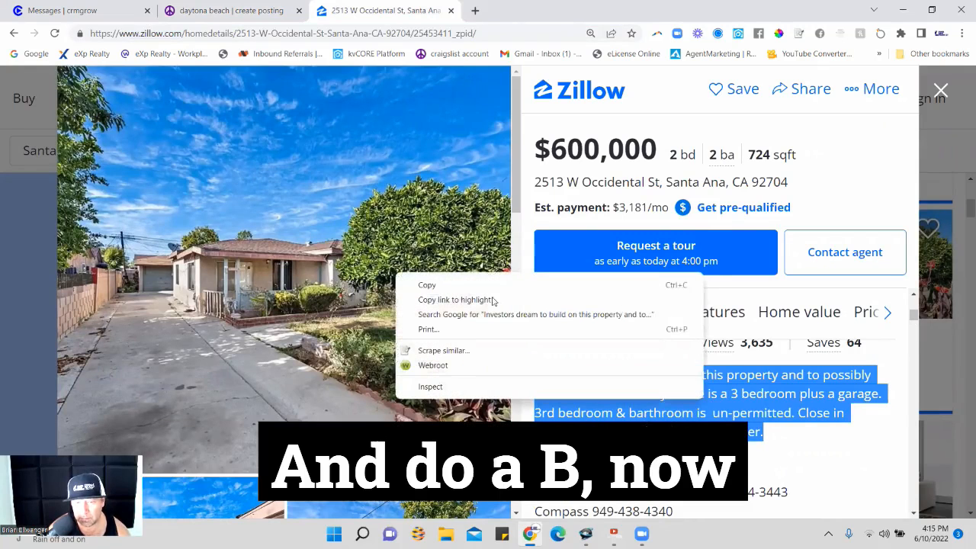
click(404, 282)
click(229, 10)
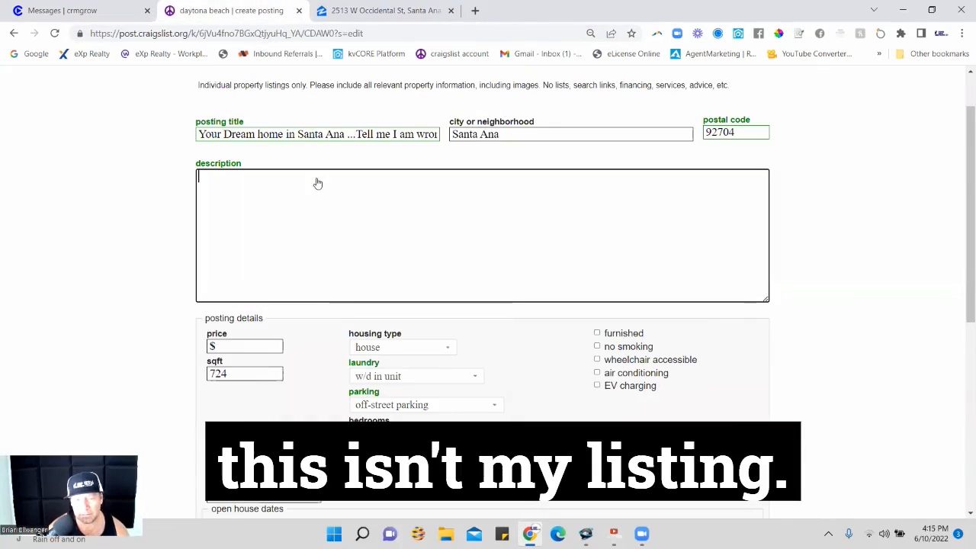
Paste the copied Zillow paragraph into the posting's description and add two <br> lines below it.
right_click(272, 190)
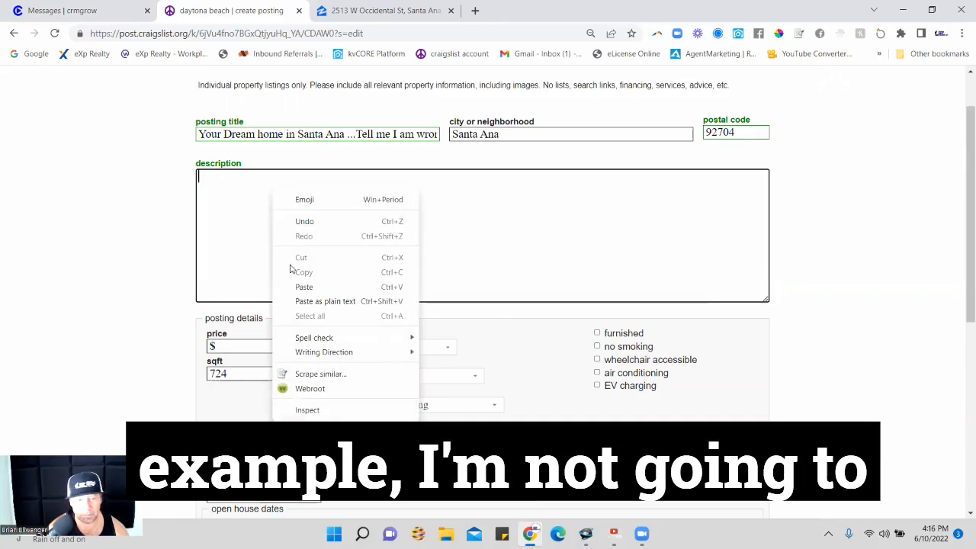
click(304, 288)
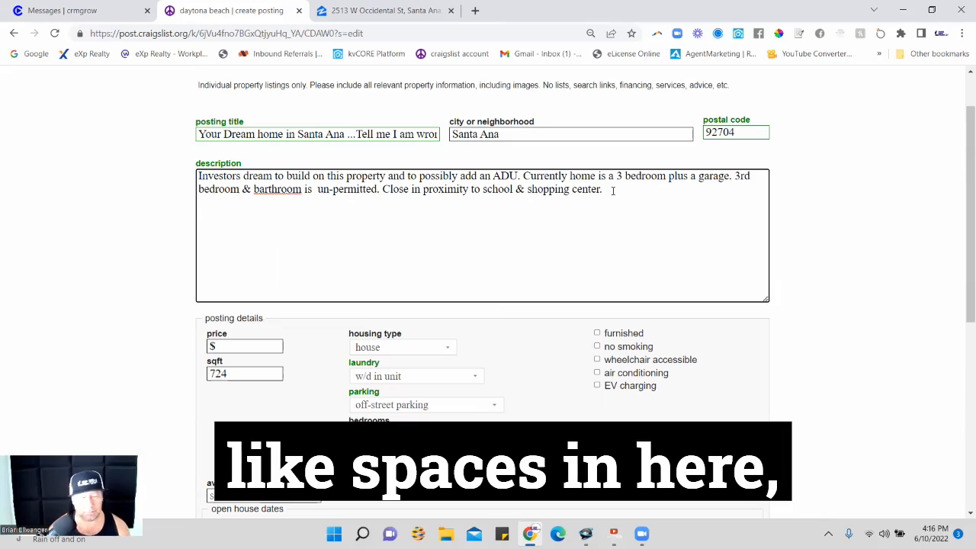
text(<br)
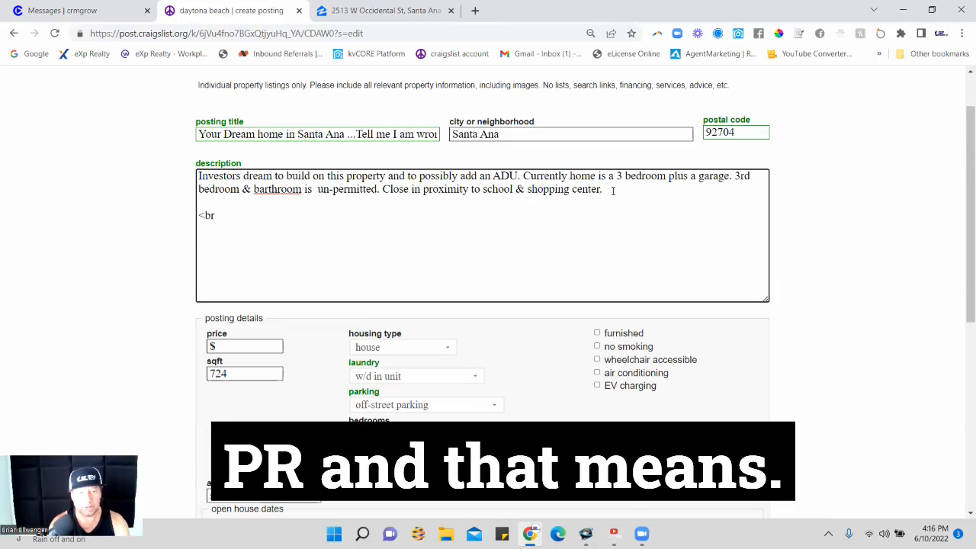
text(>)
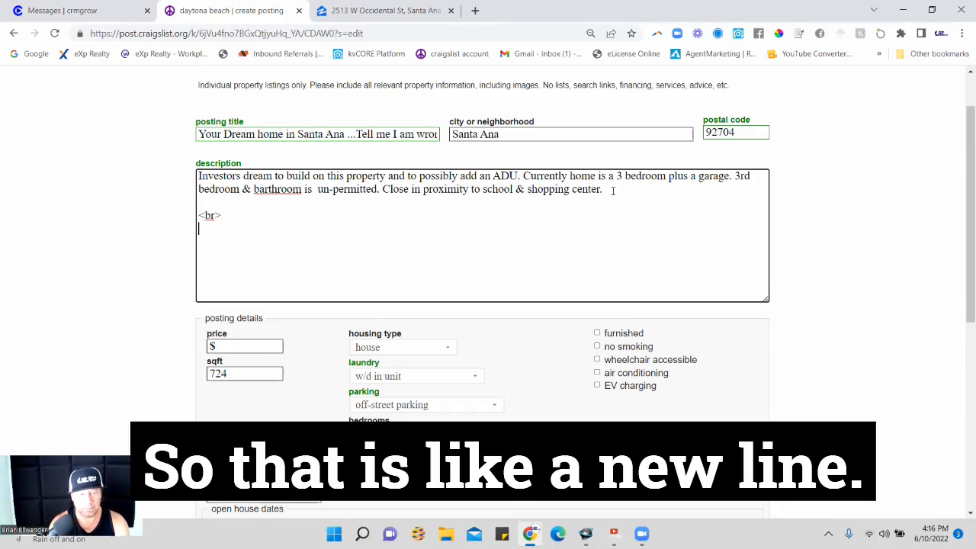
key(Return)
text(B)
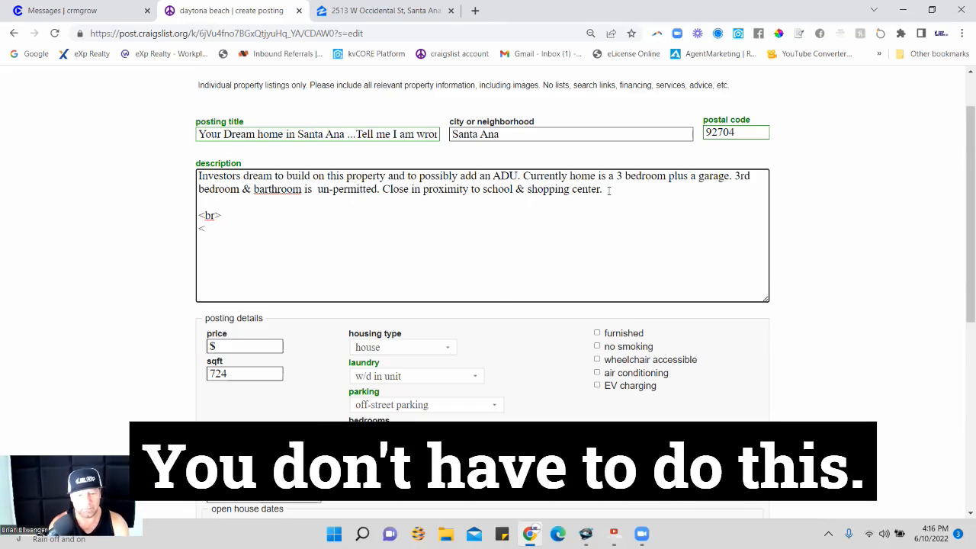
text(r>)
key(Return)
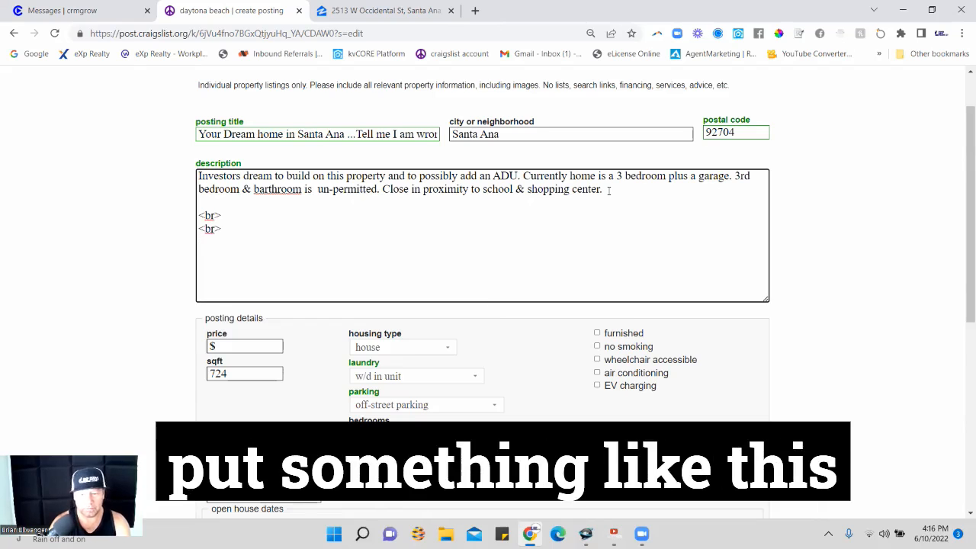
Begin a call-to-action line reading "*** Send 8956 to" below the breaks, taking the custom code from crmgrow's Smart Code list.
text(*** Send)
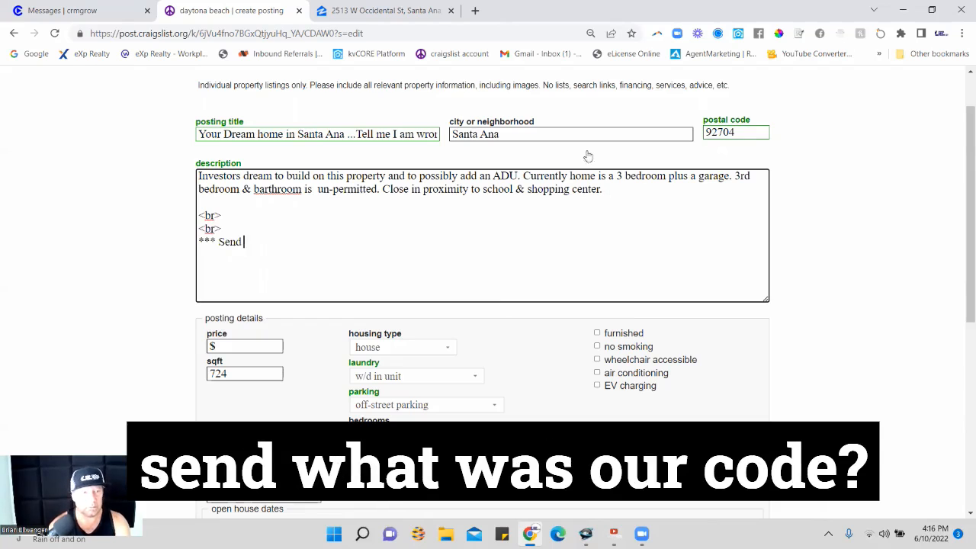
click(62, 10)
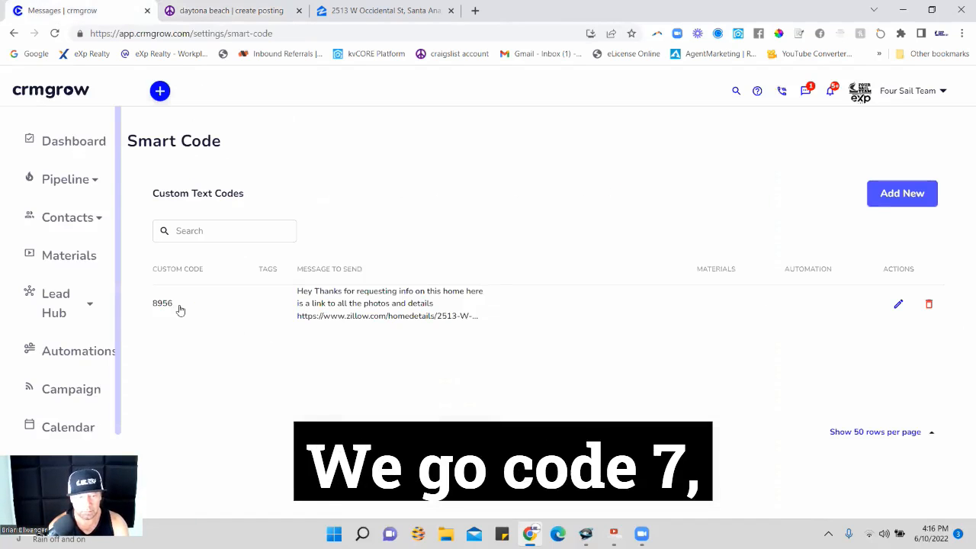
drag(179, 309, 144, 307)
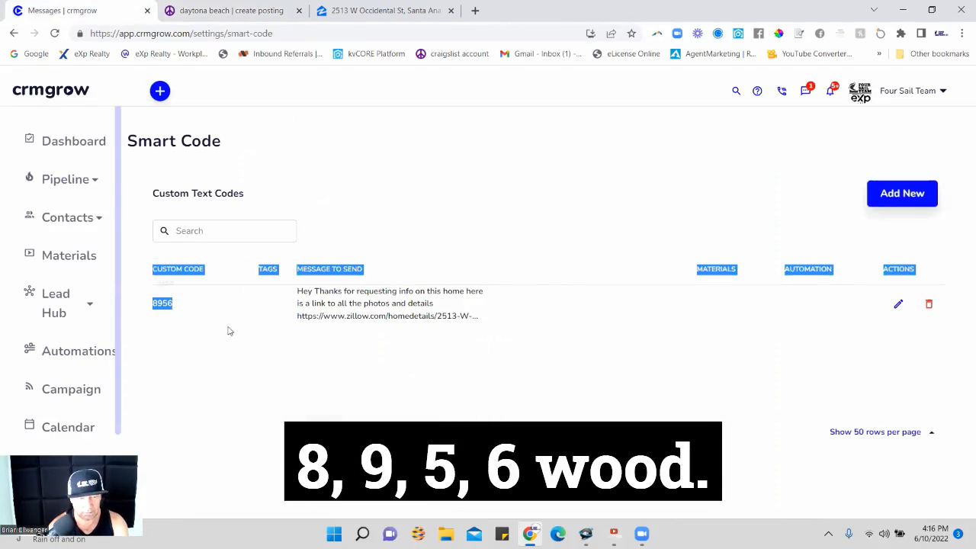
click(221, 384)
drag(175, 316, 152, 306)
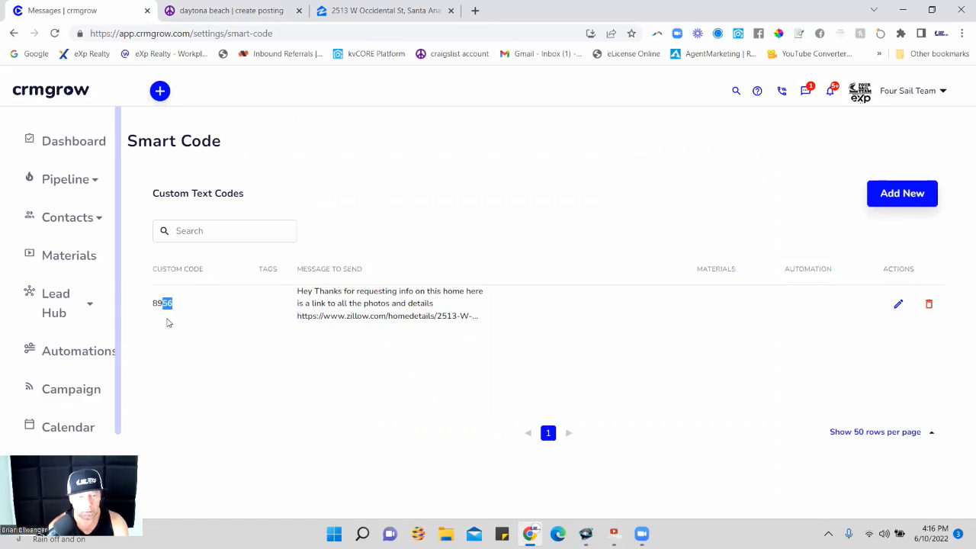
right_click(162, 308)
click(211, 311)
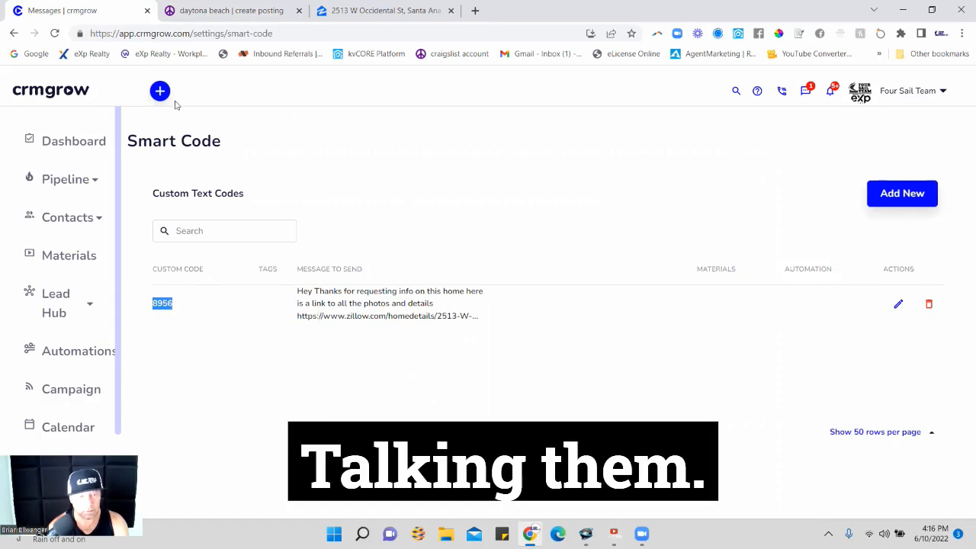
click(229, 11)
text(8956 to)
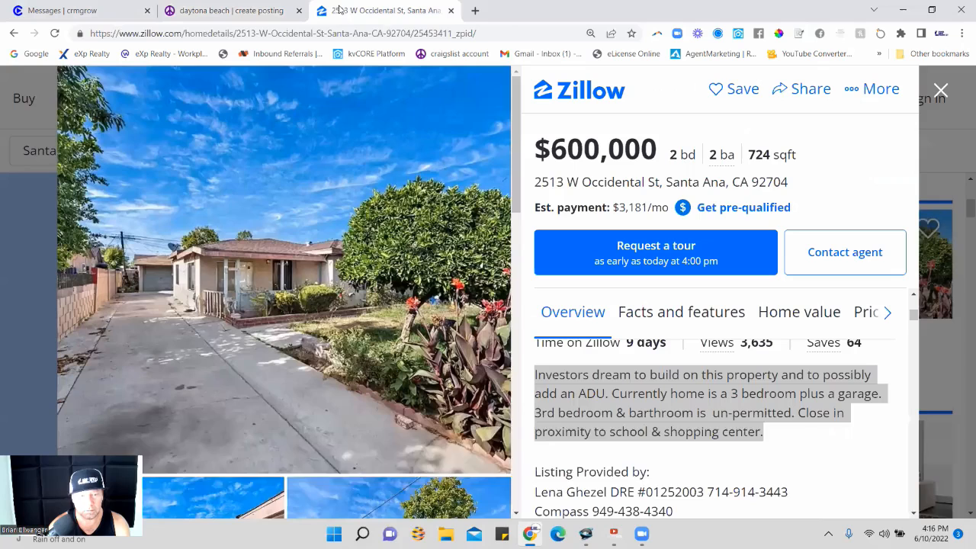
Copy the phone number without its country code from crmgrow's SMS settings and paste it after "Send 8956 to" in the craigslist description.
click(342, 9)
click(90, 8)
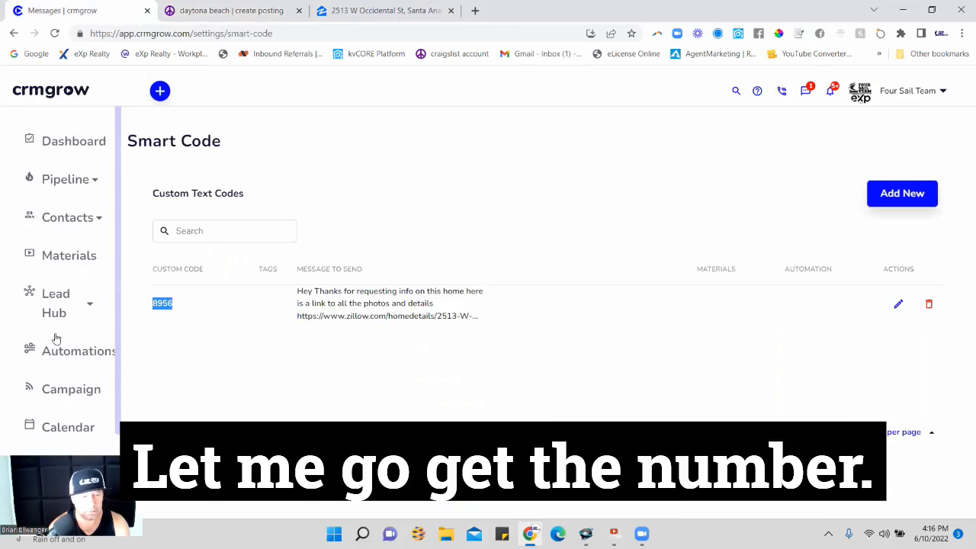
scroll(55, 333, down, 1)
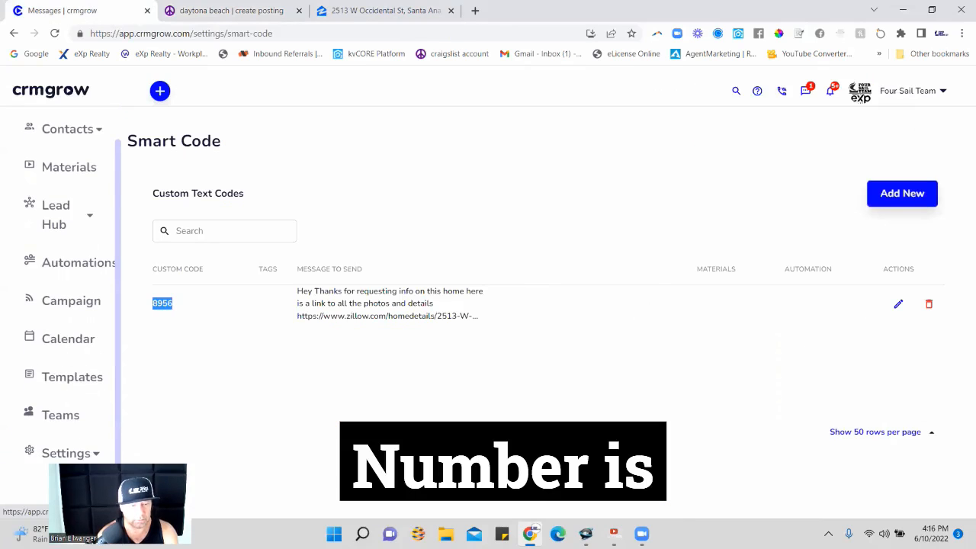
click(71, 457)
scroll(63, 443, down, 1)
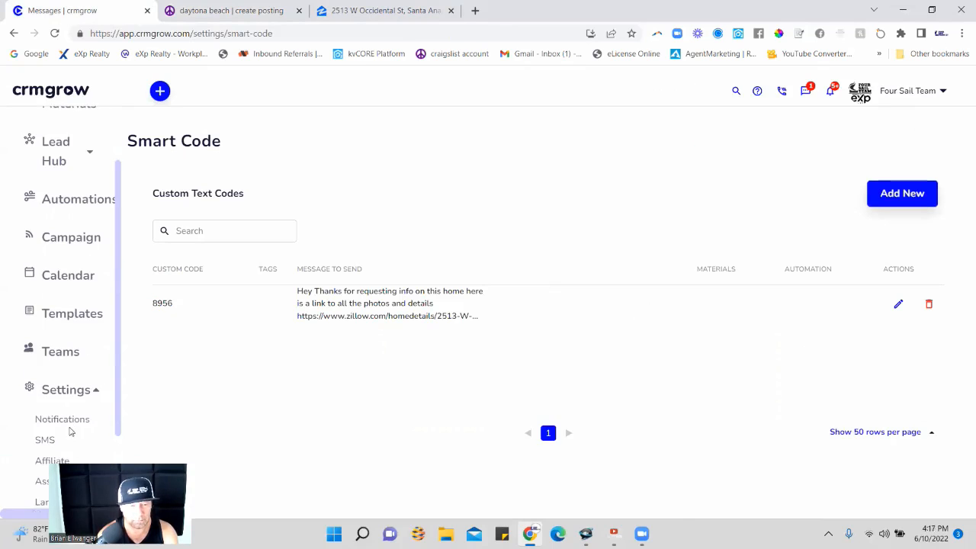
click(52, 441)
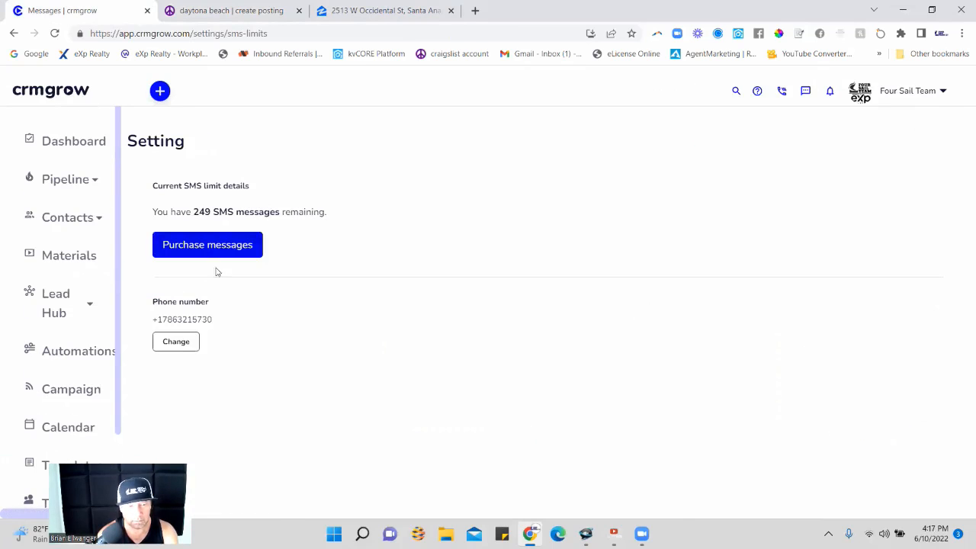
drag(213, 319, 162, 321)
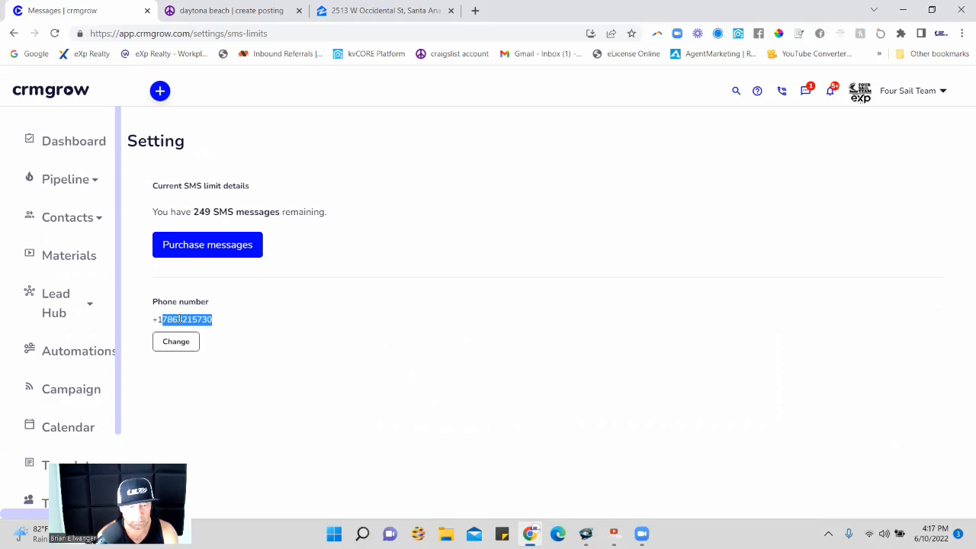
right_click(180, 322)
click(211, 331)
click(255, 8)
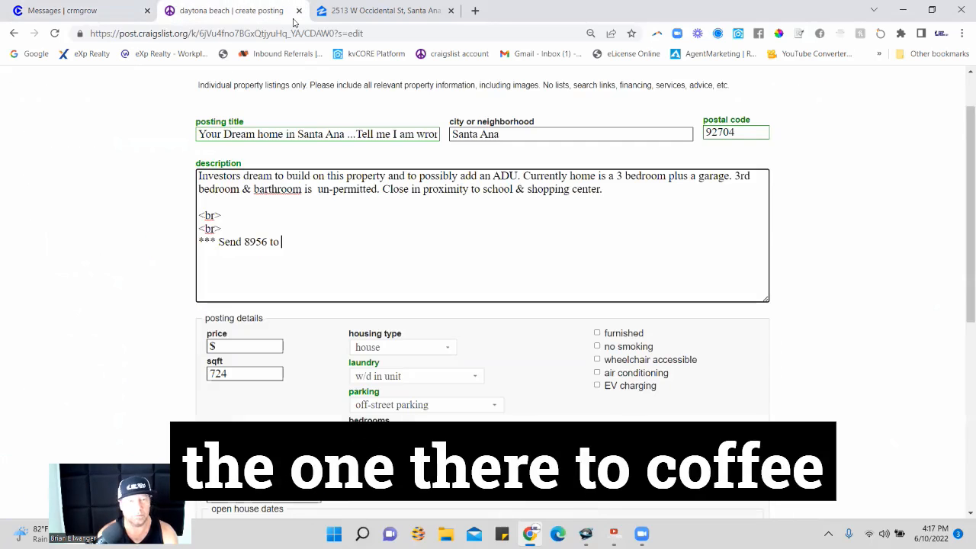
key(ctrl+v)
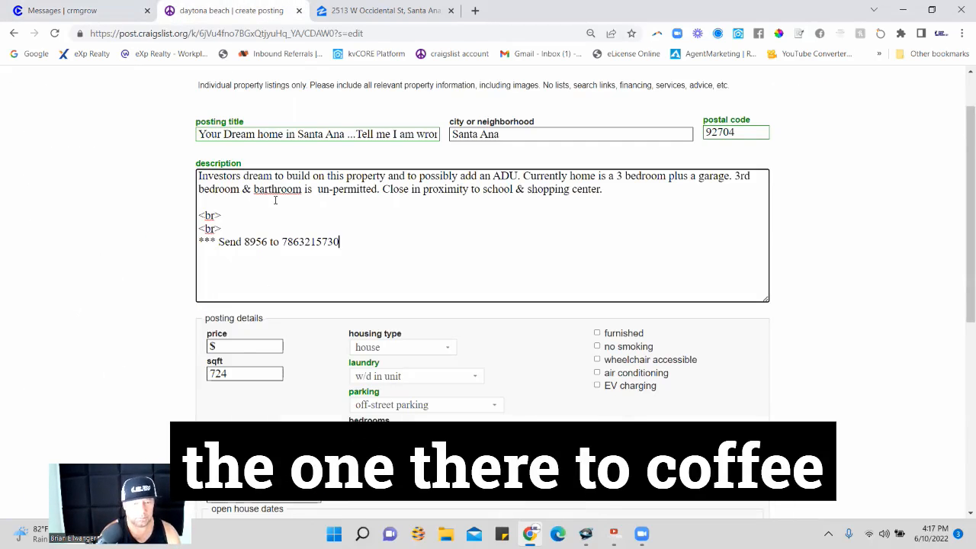
Separate the phone number's digit groups with hyphens and complete the line with "for more Photos and details".
click(299, 242)
text(-)
click(318, 242)
text(-5730)
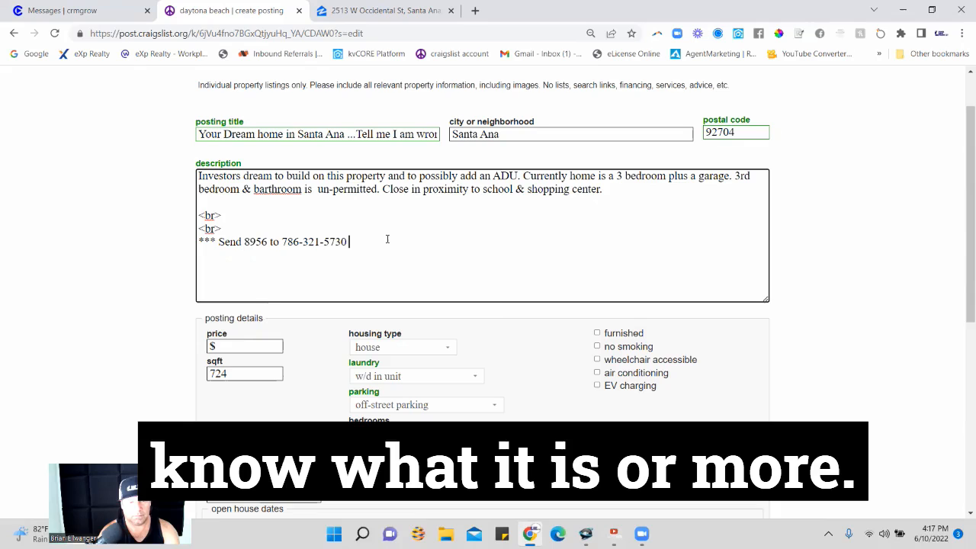
text( for more)
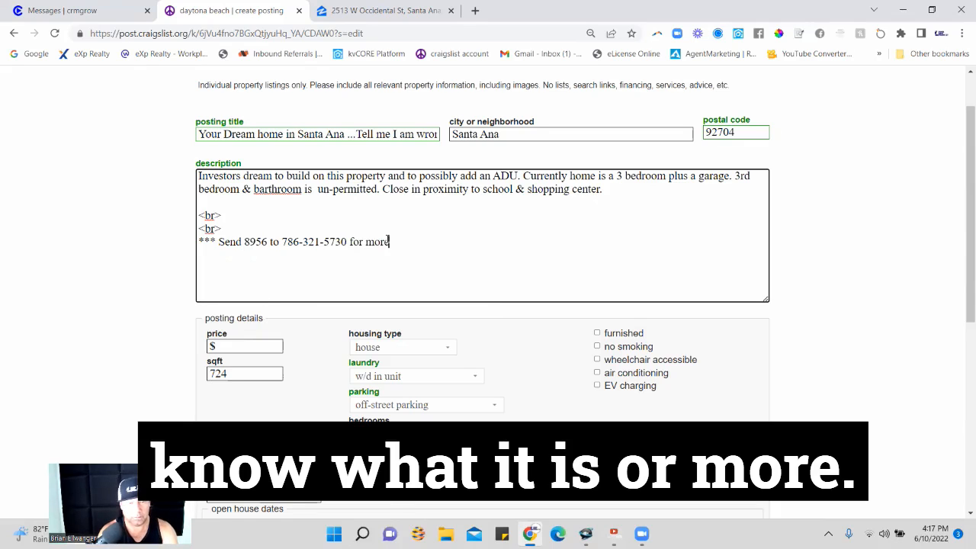
text( Photos)
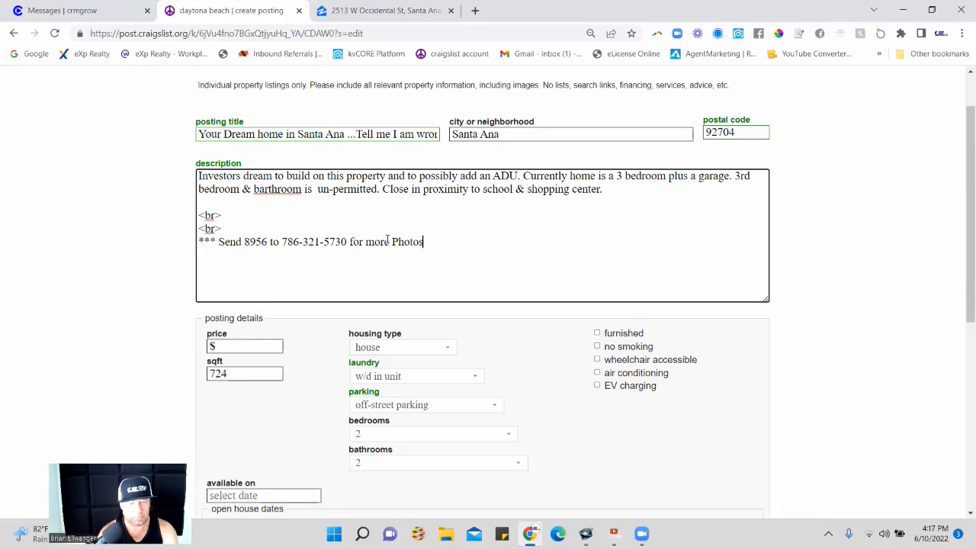
text( and details)
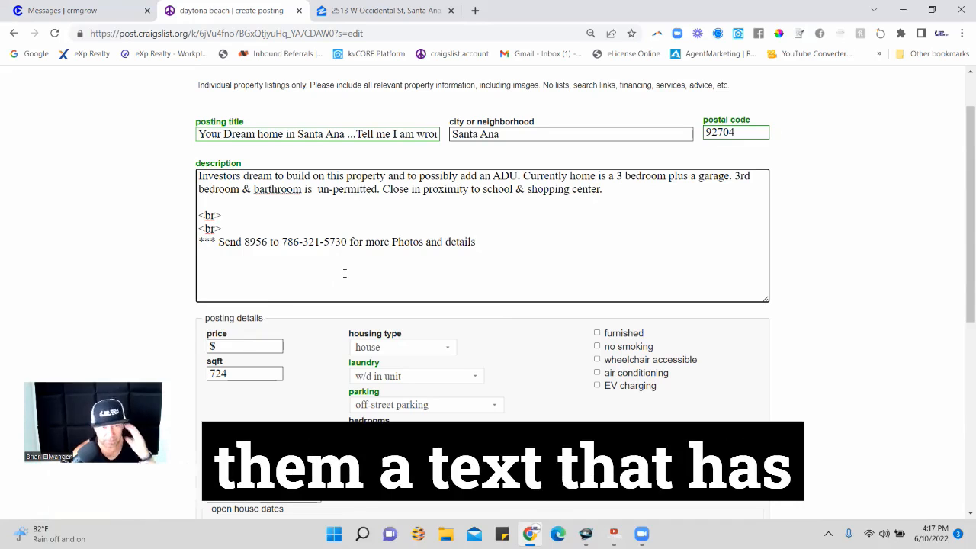
Switch to crmgrow and look through the Contacts list for where incoming text leads are stored.
click(62, 10)
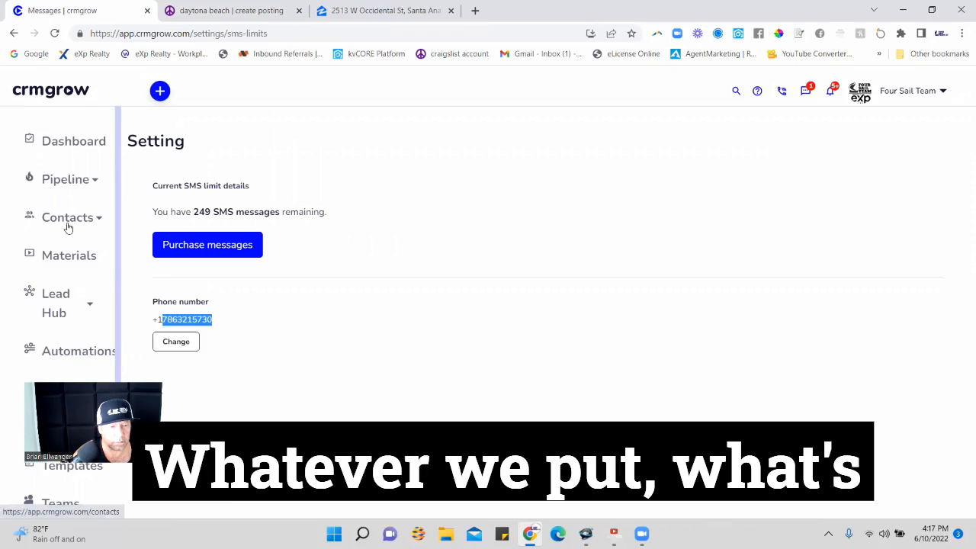
click(89, 304)
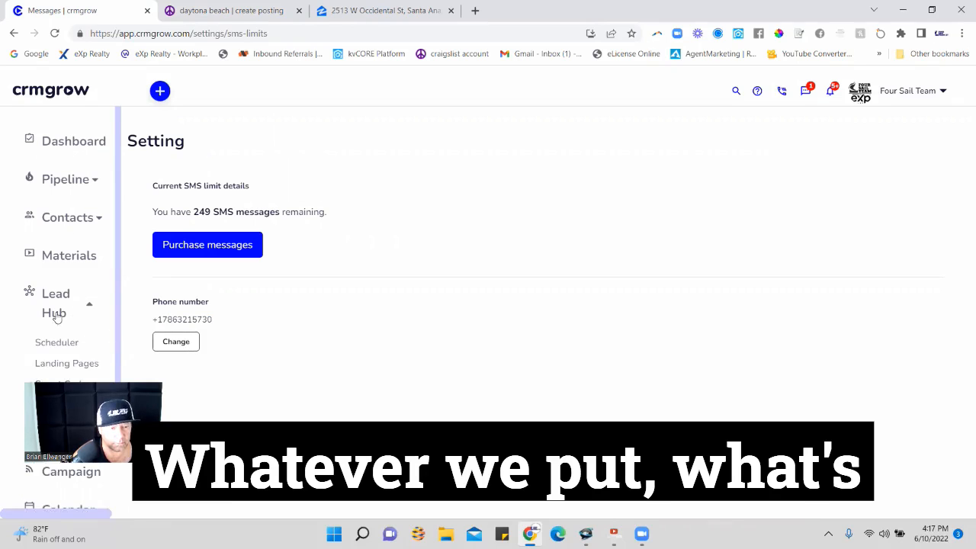
click(82, 305)
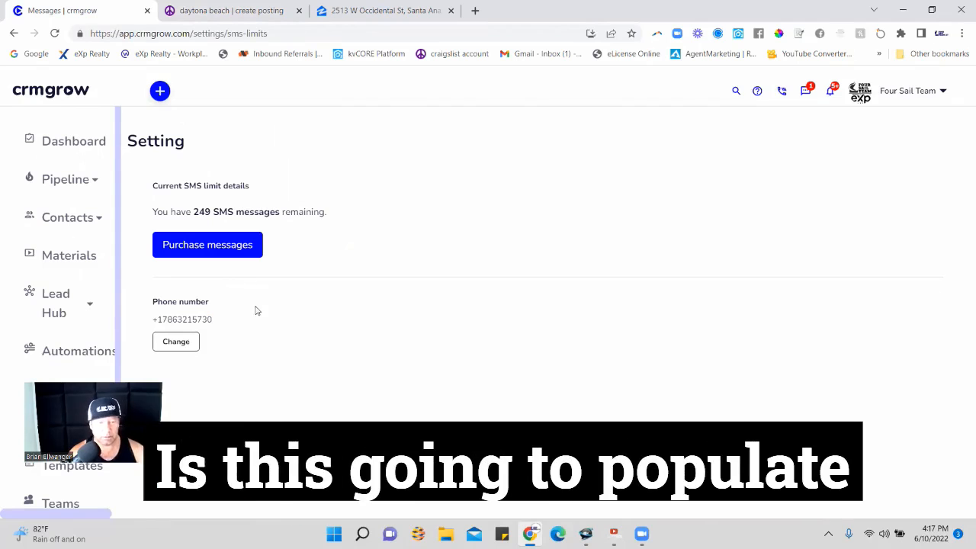
click(80, 223)
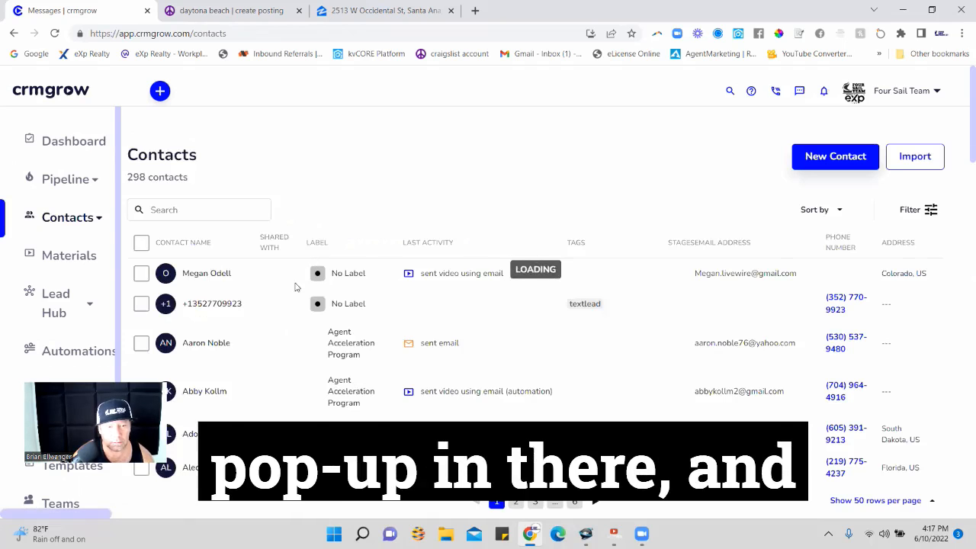
scroll(358, 251, down, 1)
scroll(290, 397, up, 1)
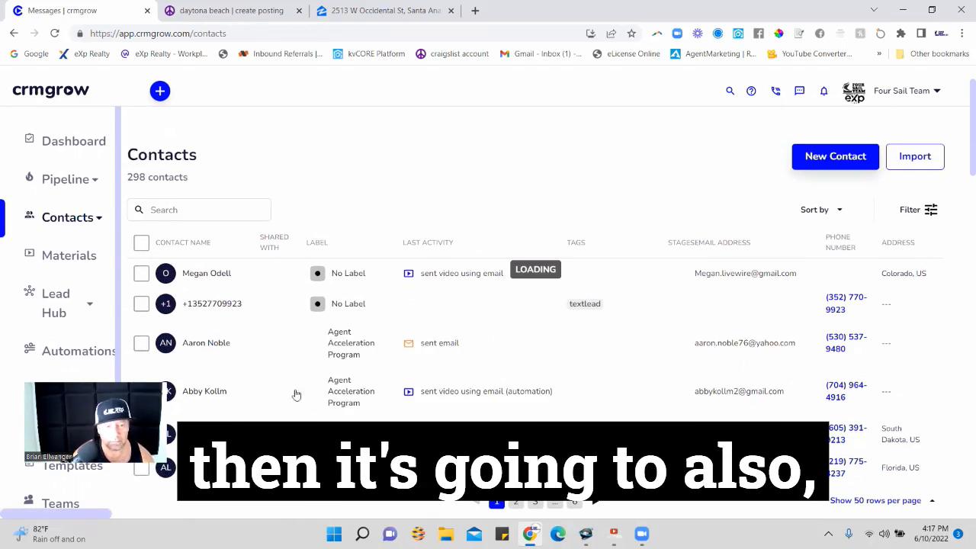